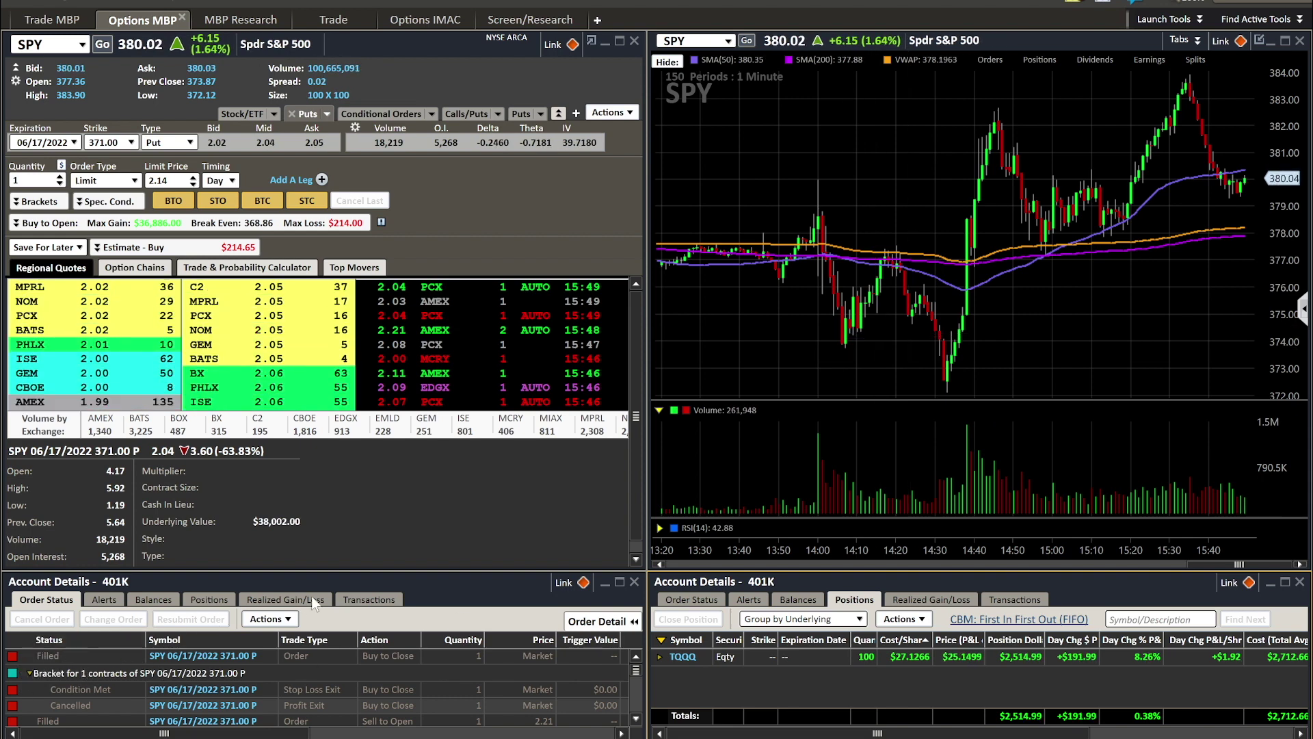
scroll(93, 696, down, 2)
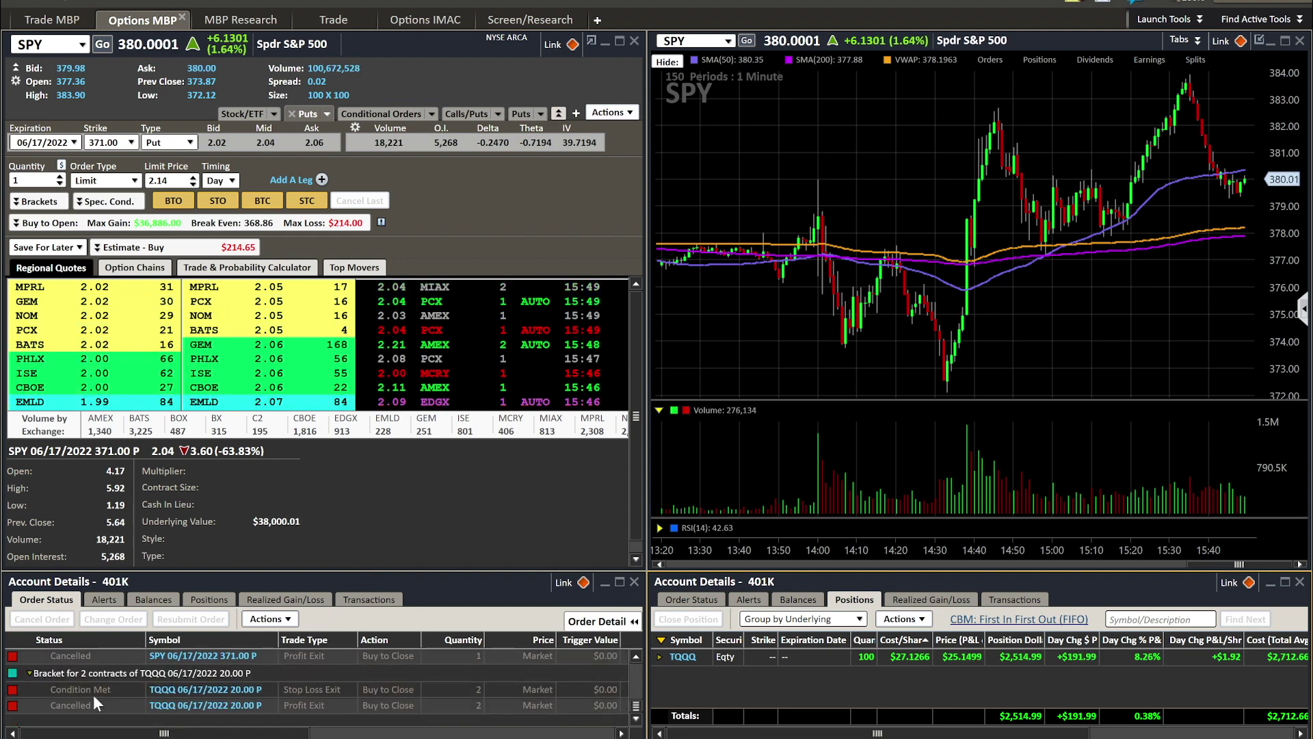
scroll(93, 695, up, 2)
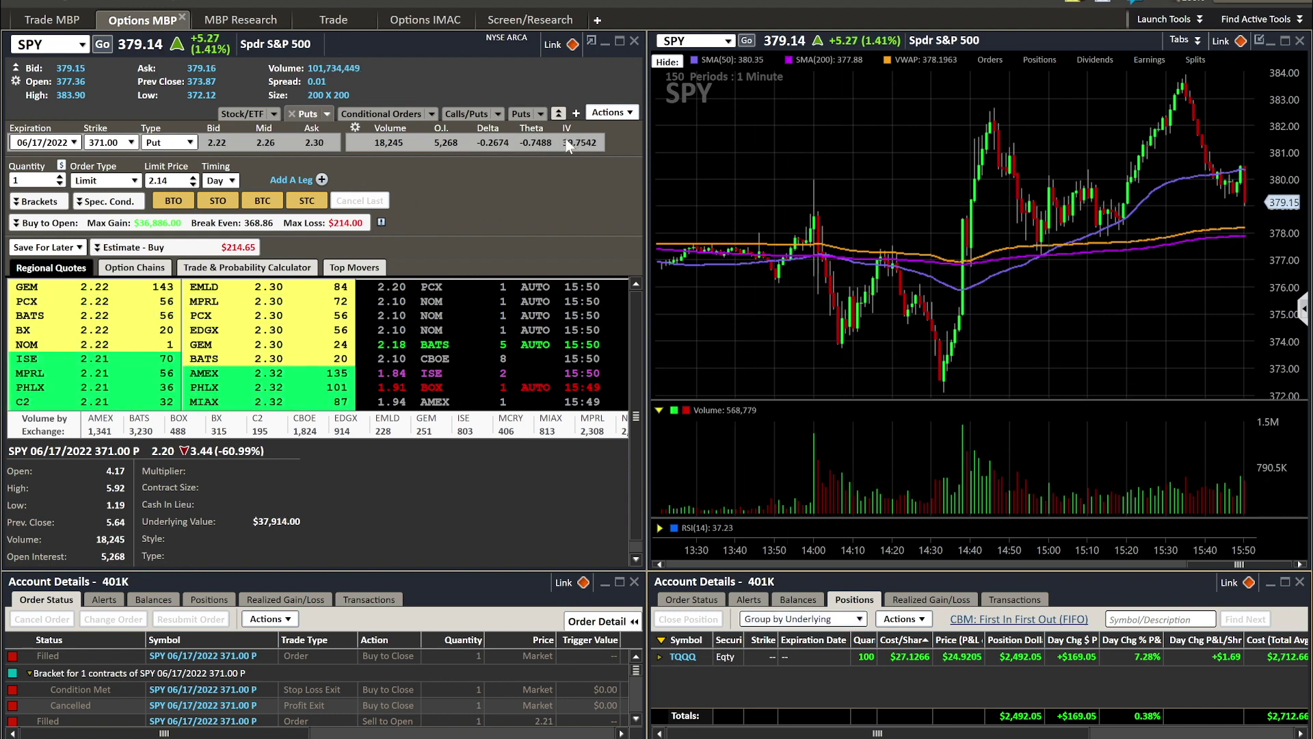
click(624, 113)
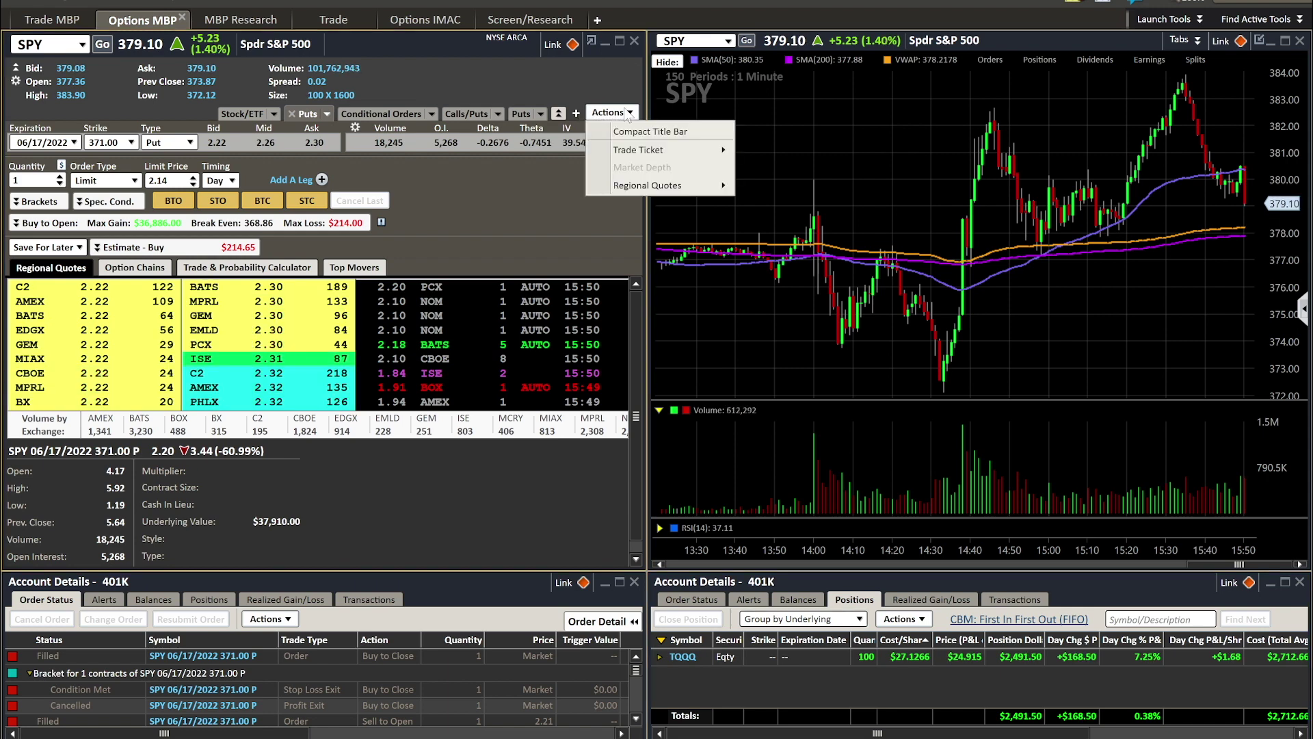
mouse_move(650, 149)
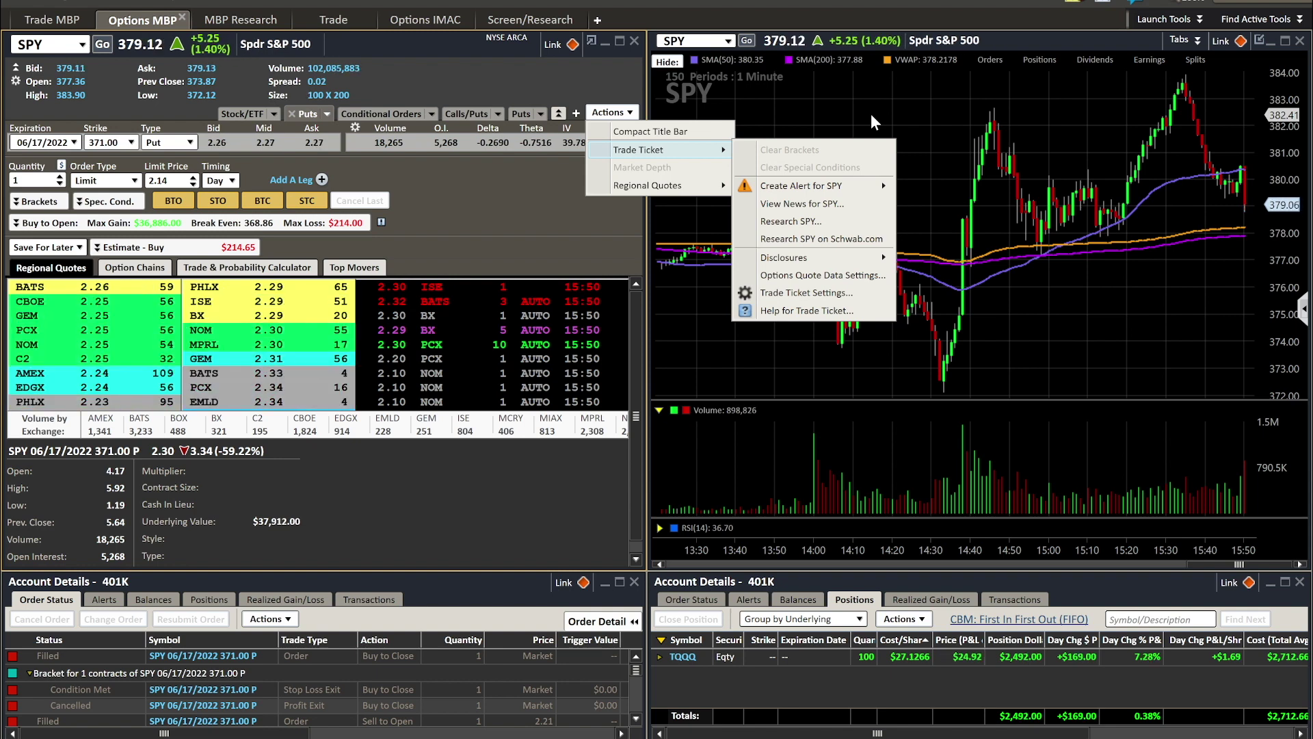
key(Escape)
key(Escape)
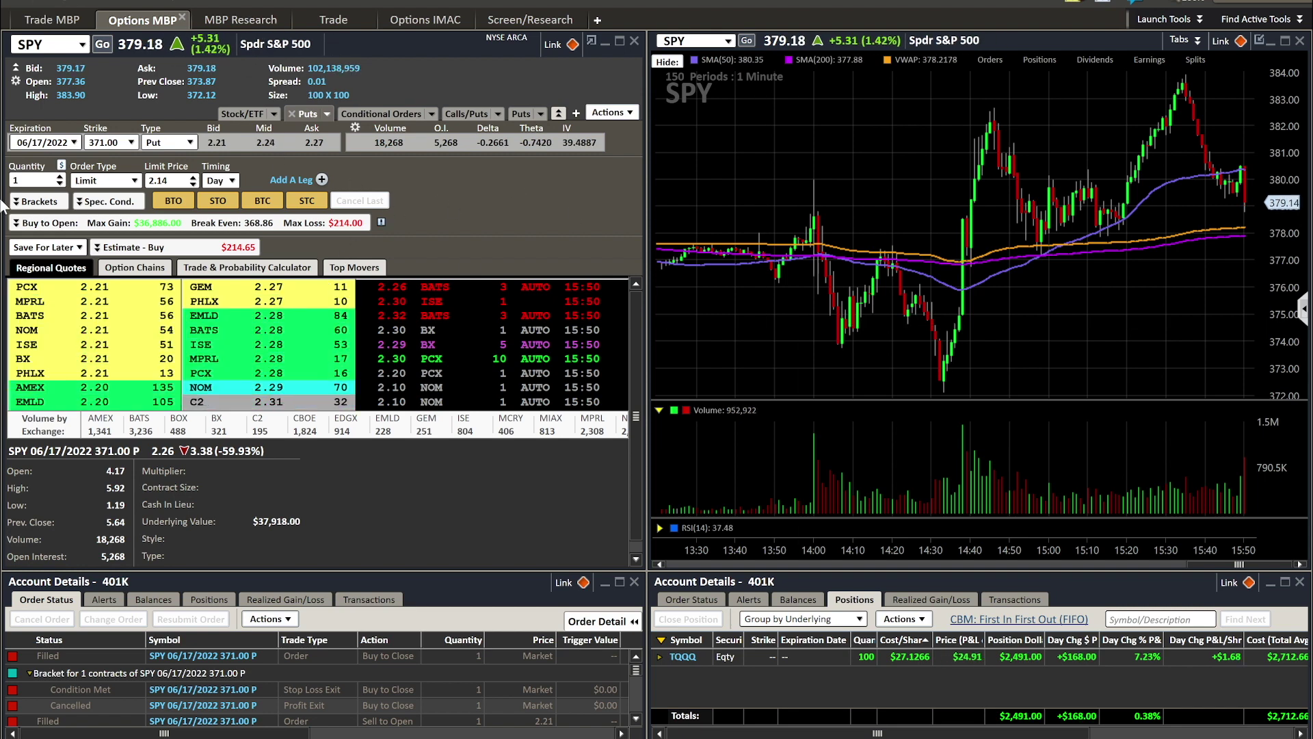
Switch to the Trade MBP layout, expand the order's bracket settings and set the SPY stock order's venue to NSDQ.
click(71, 19)
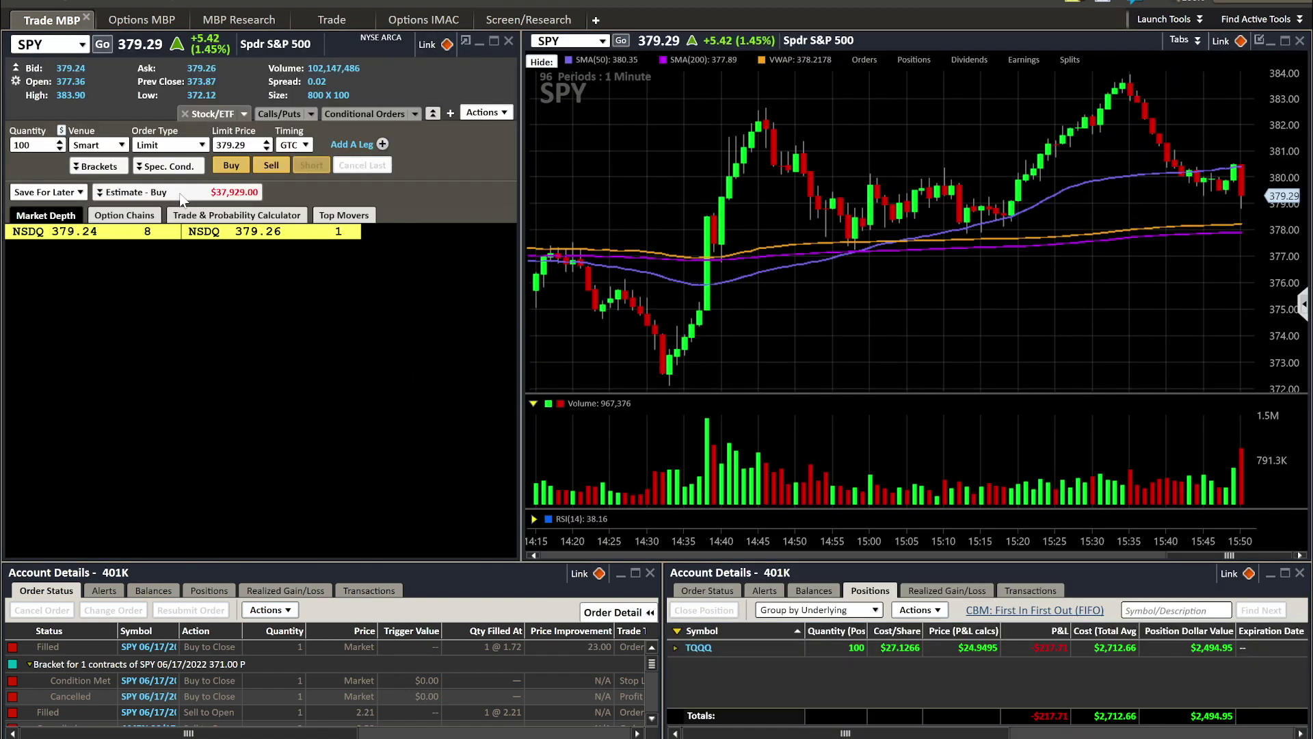
click(96, 167)
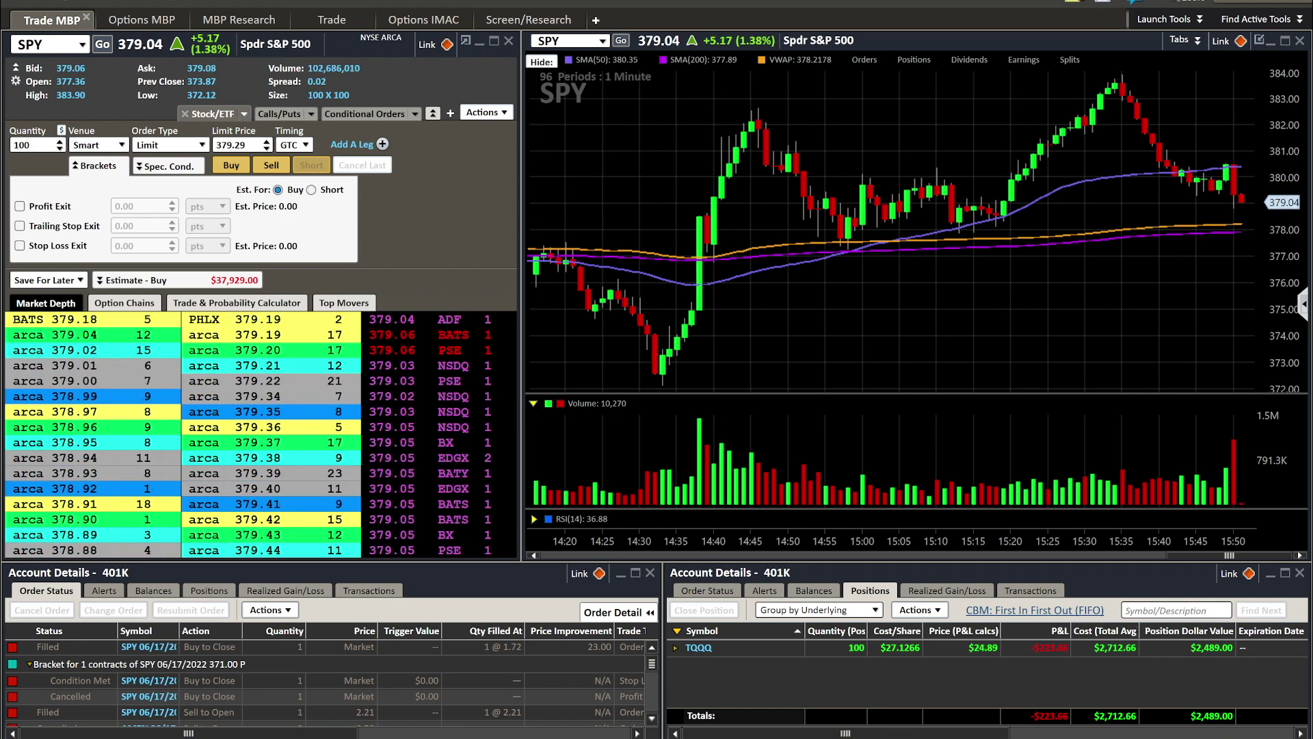
click(96, 145)
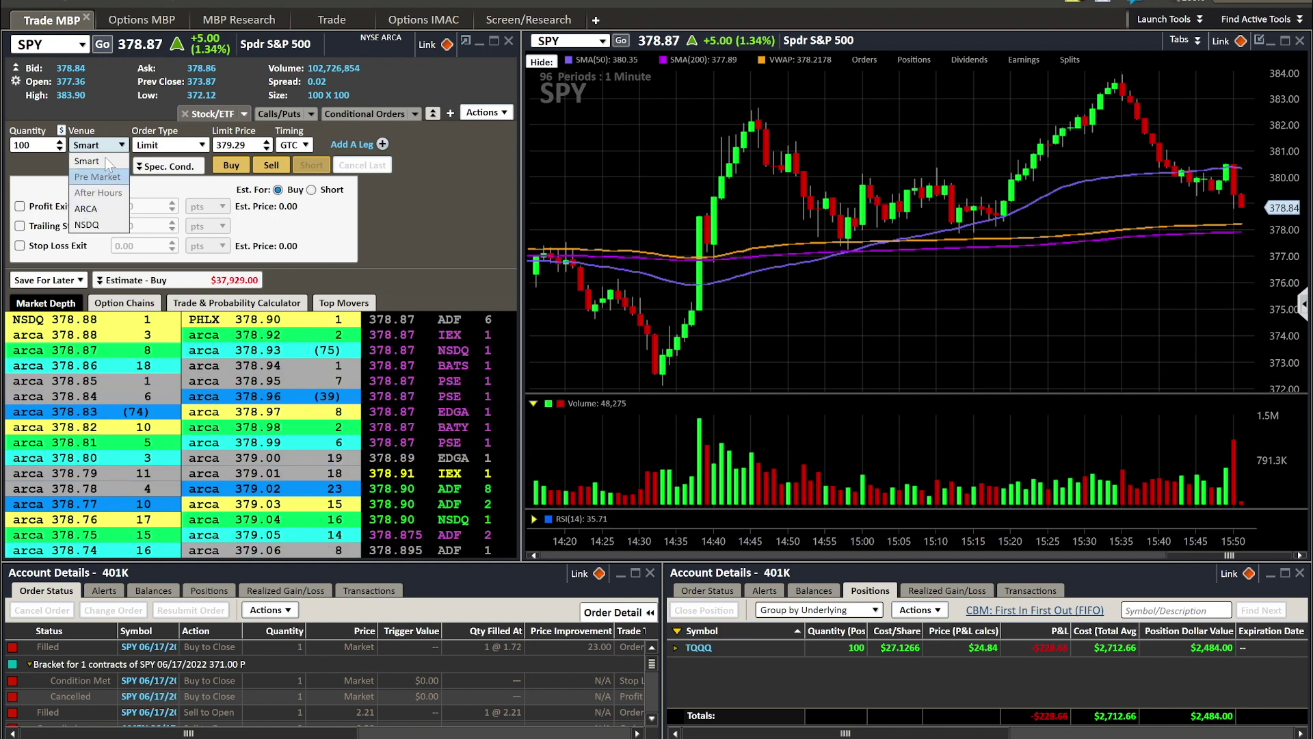
click(87, 224)
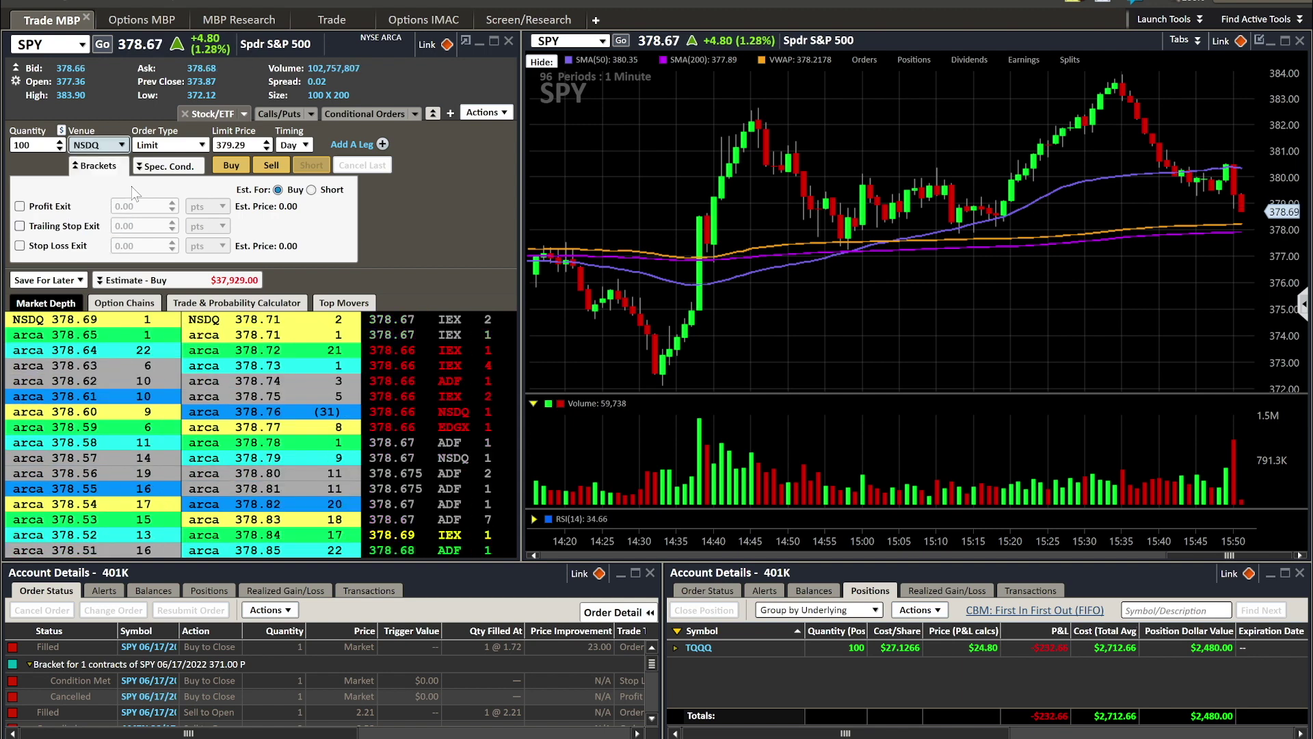
Set the SPY order's quantity to 100 and its limit price to 374, with Day timing.
double_click(54, 146)
text(200)
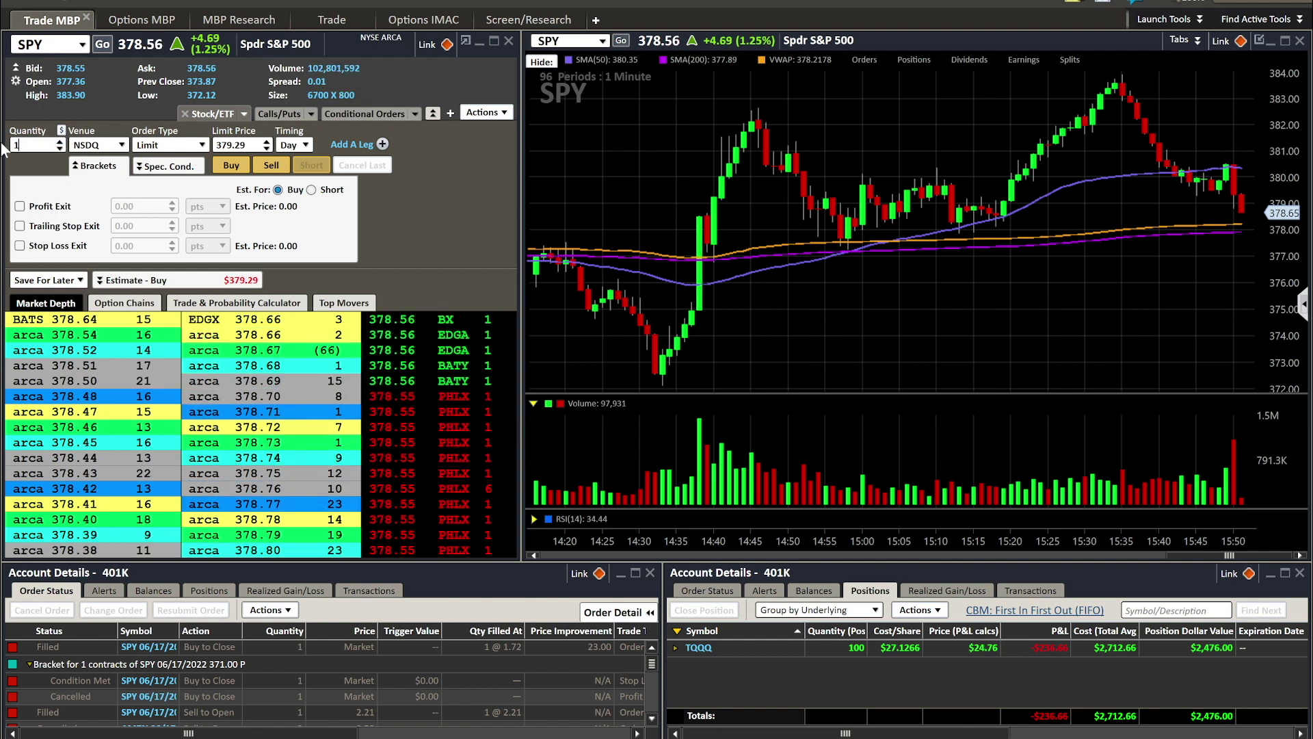
key(Tab)
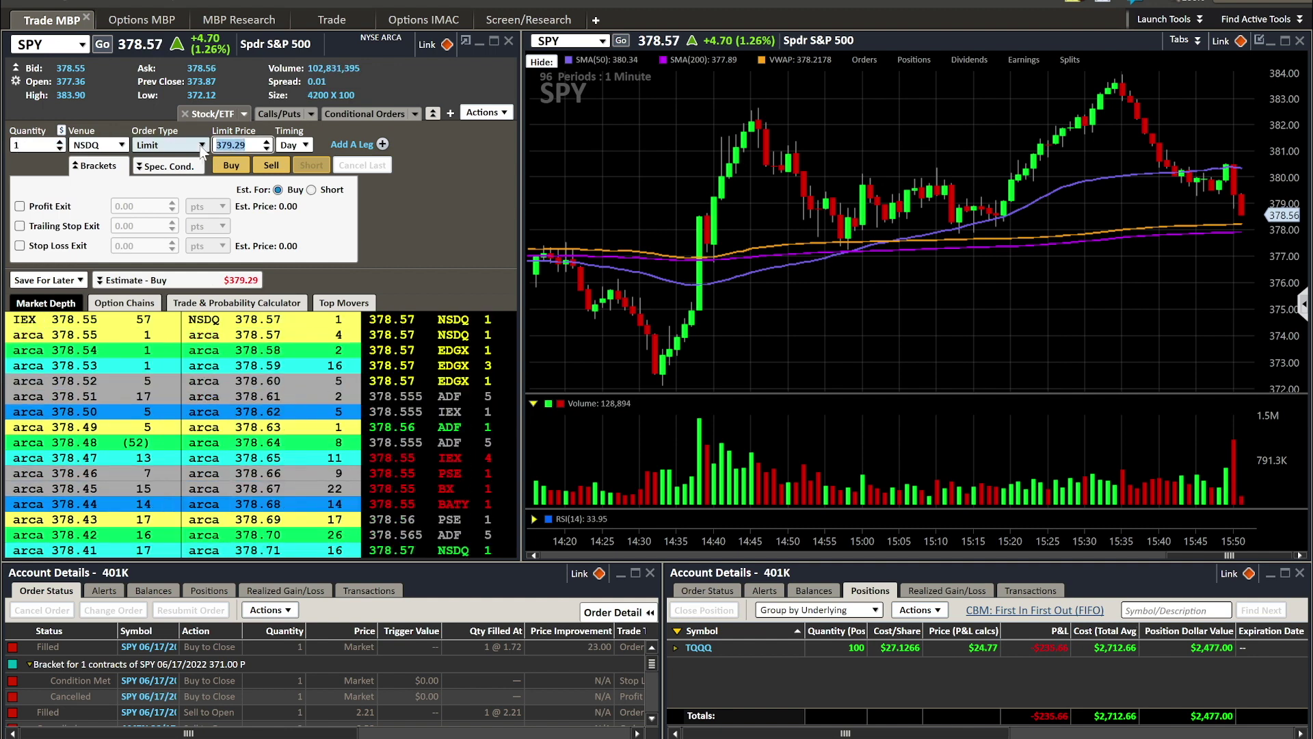
click(60, 141)
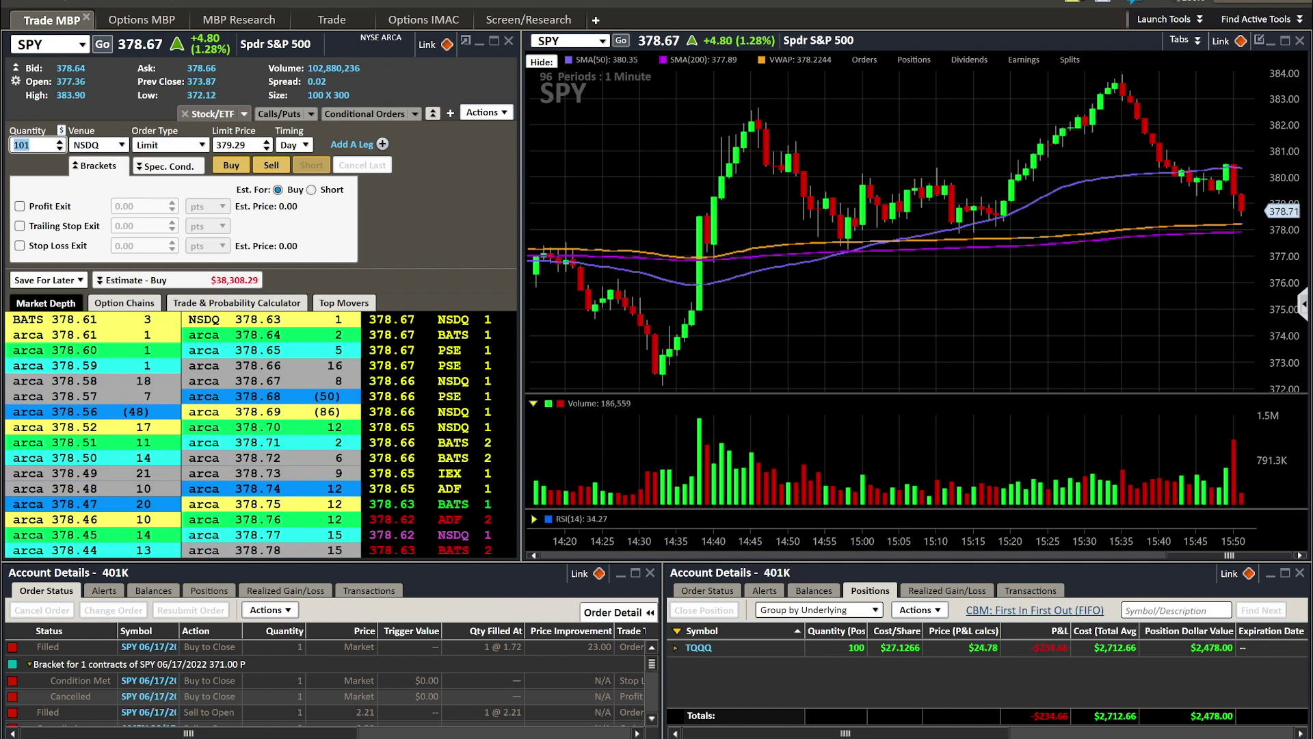
text(100)
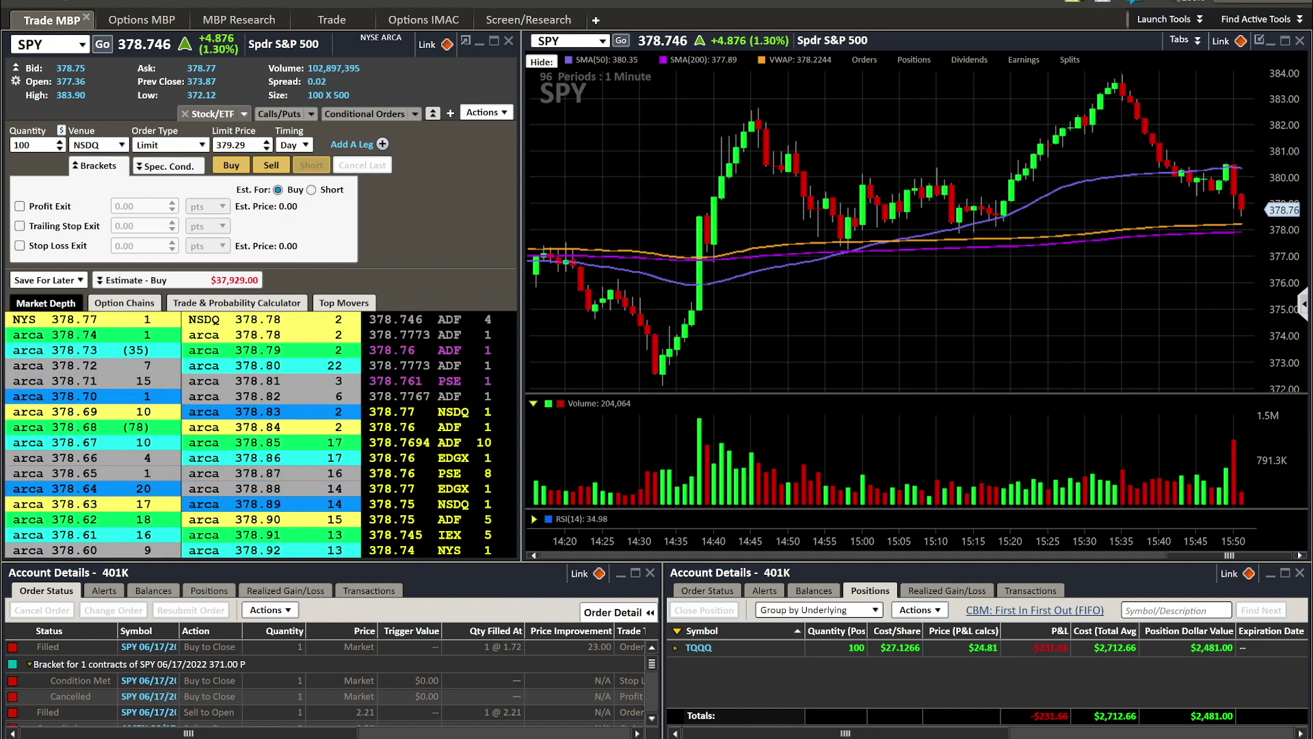
key(Tab)
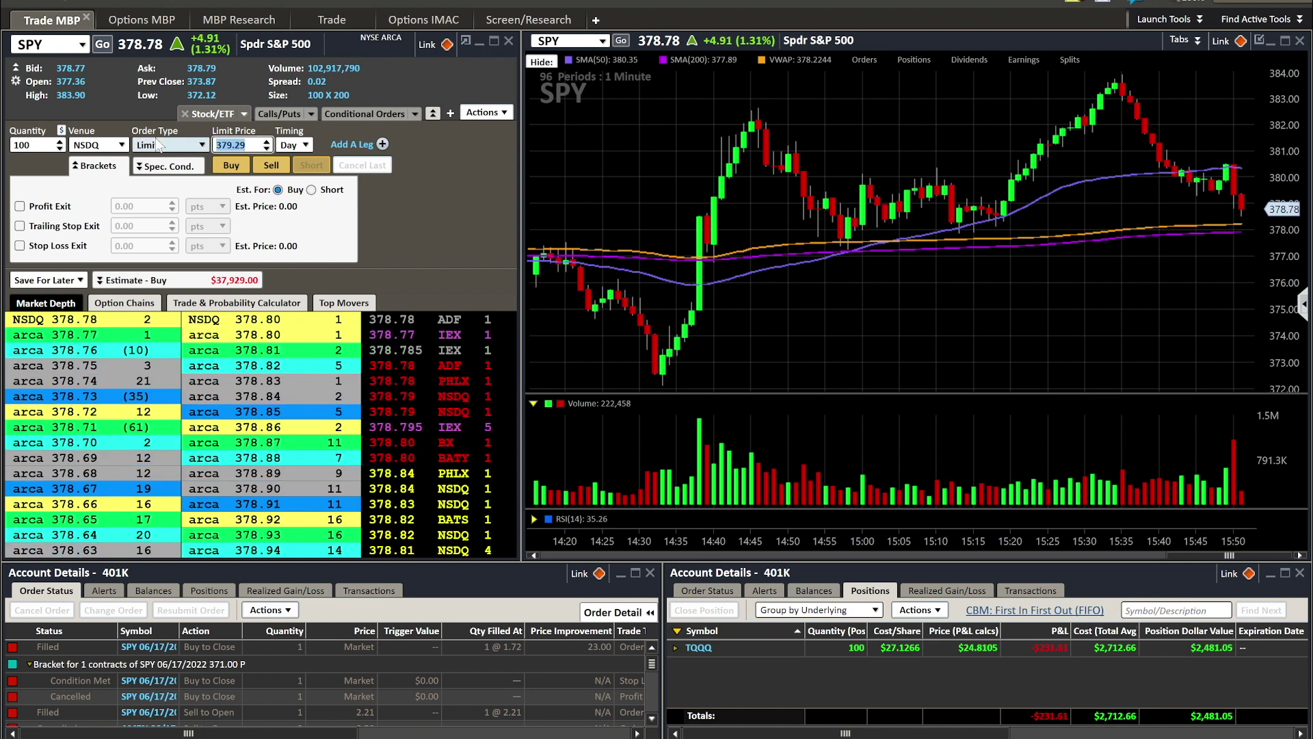
text(374)
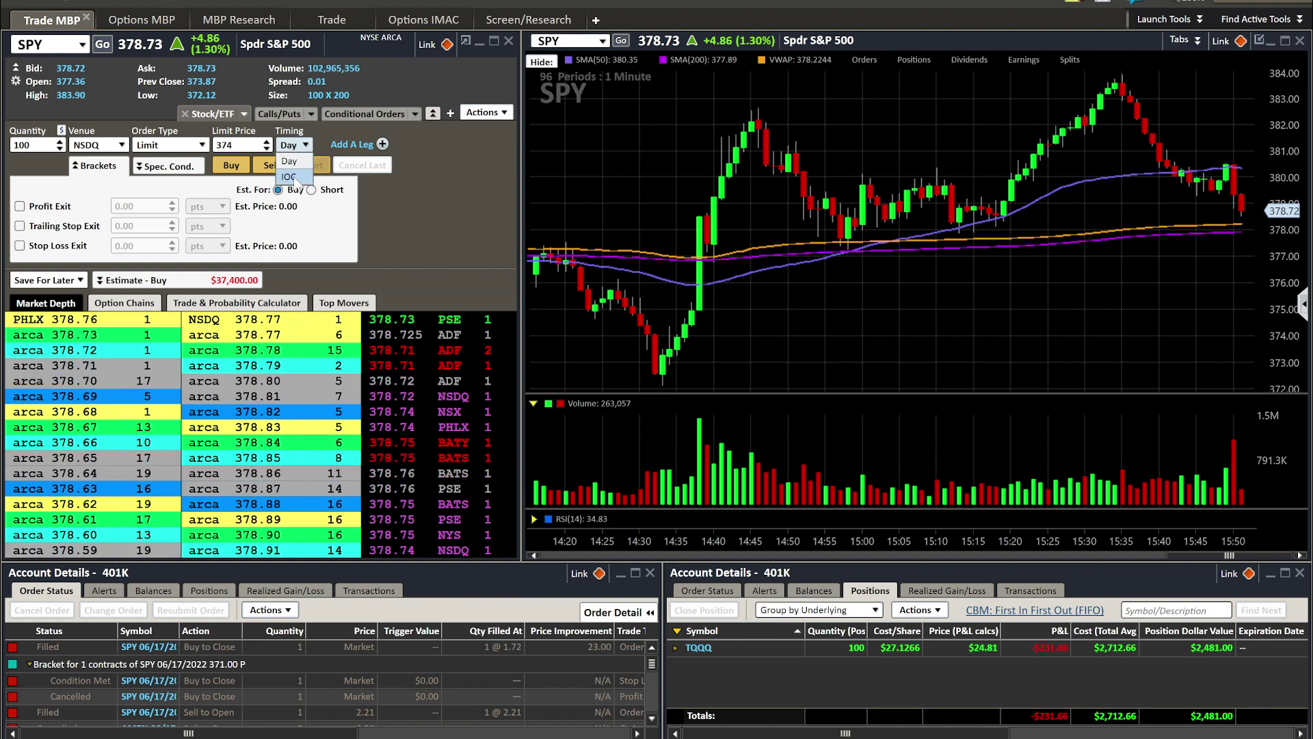
click(290, 162)
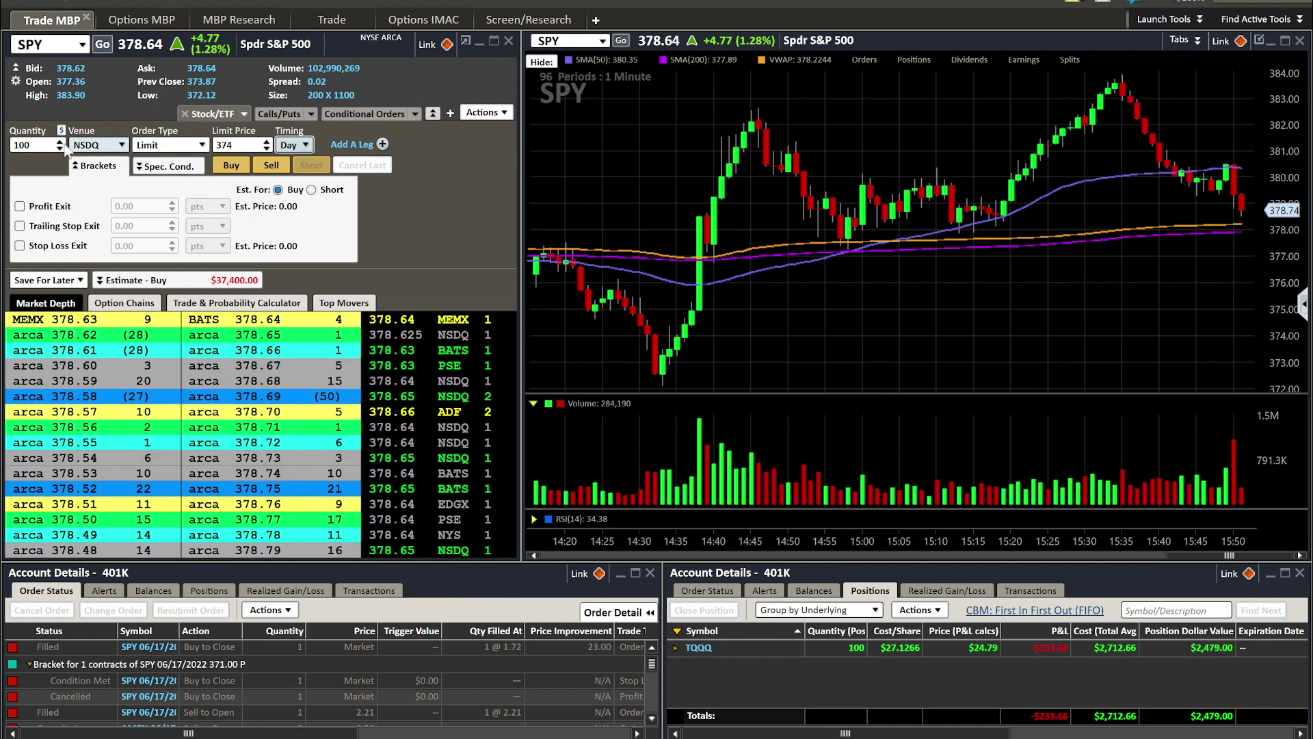
Set the venue to Smart to review its timing options, and return the venue to NSDQ.
click(121, 147)
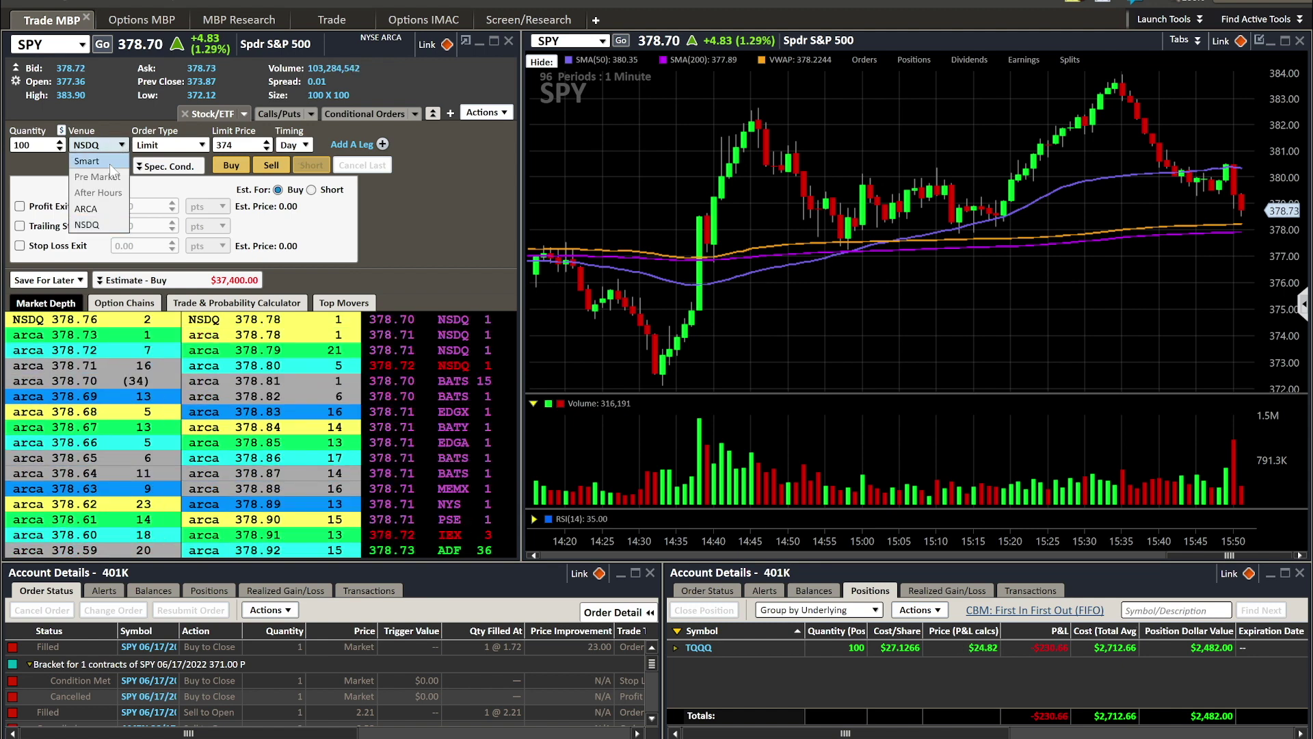
click(301, 145)
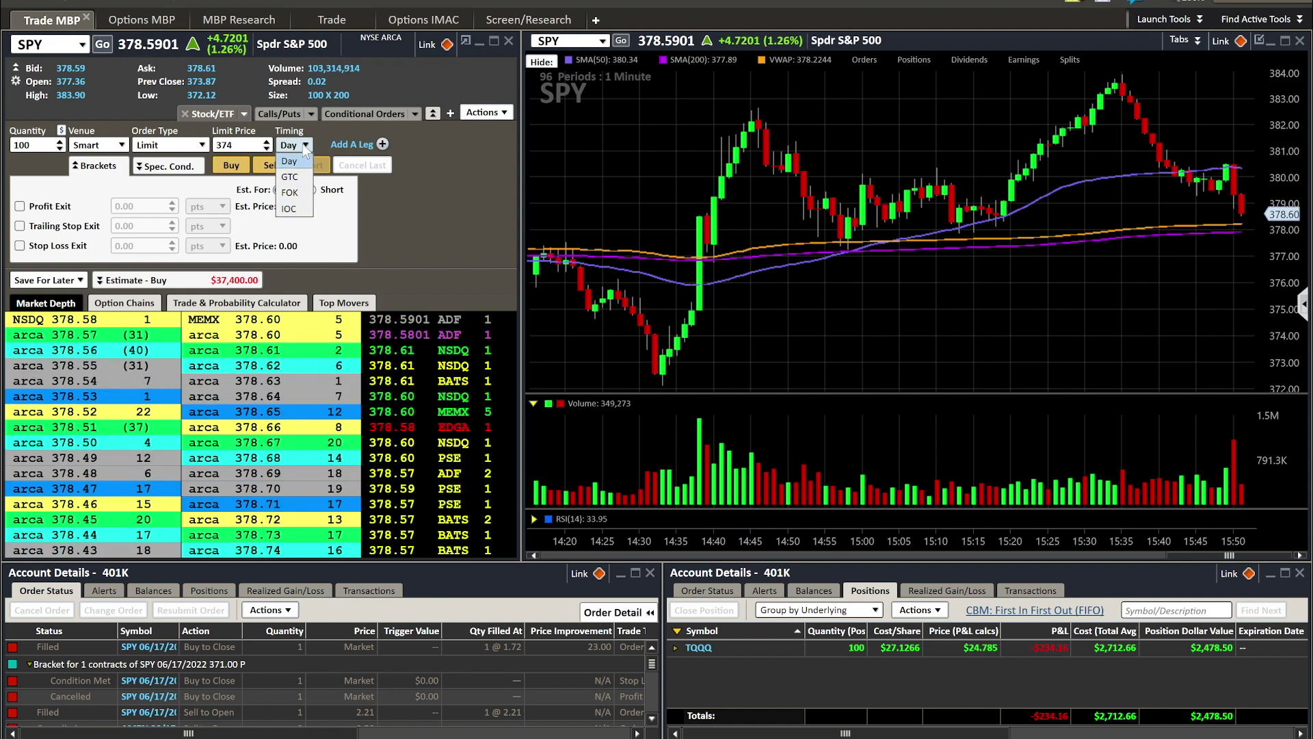
click(302, 152)
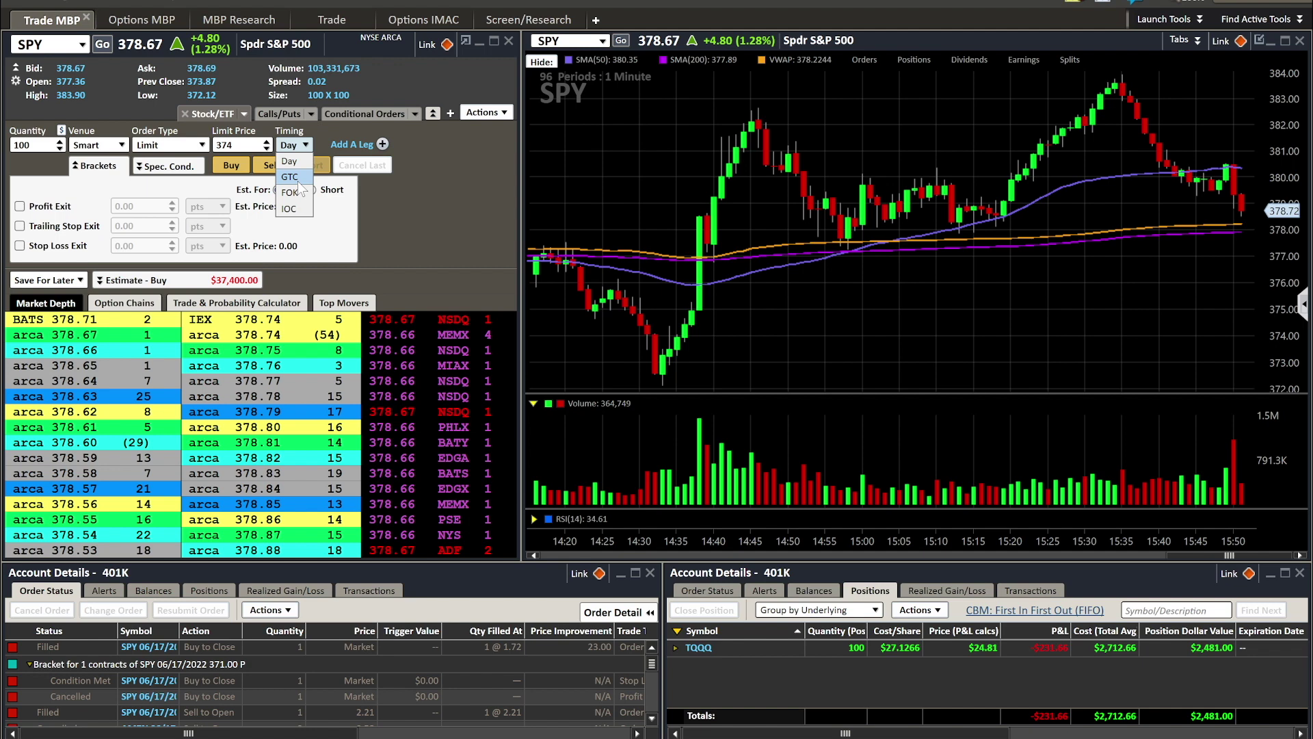
click(92, 191)
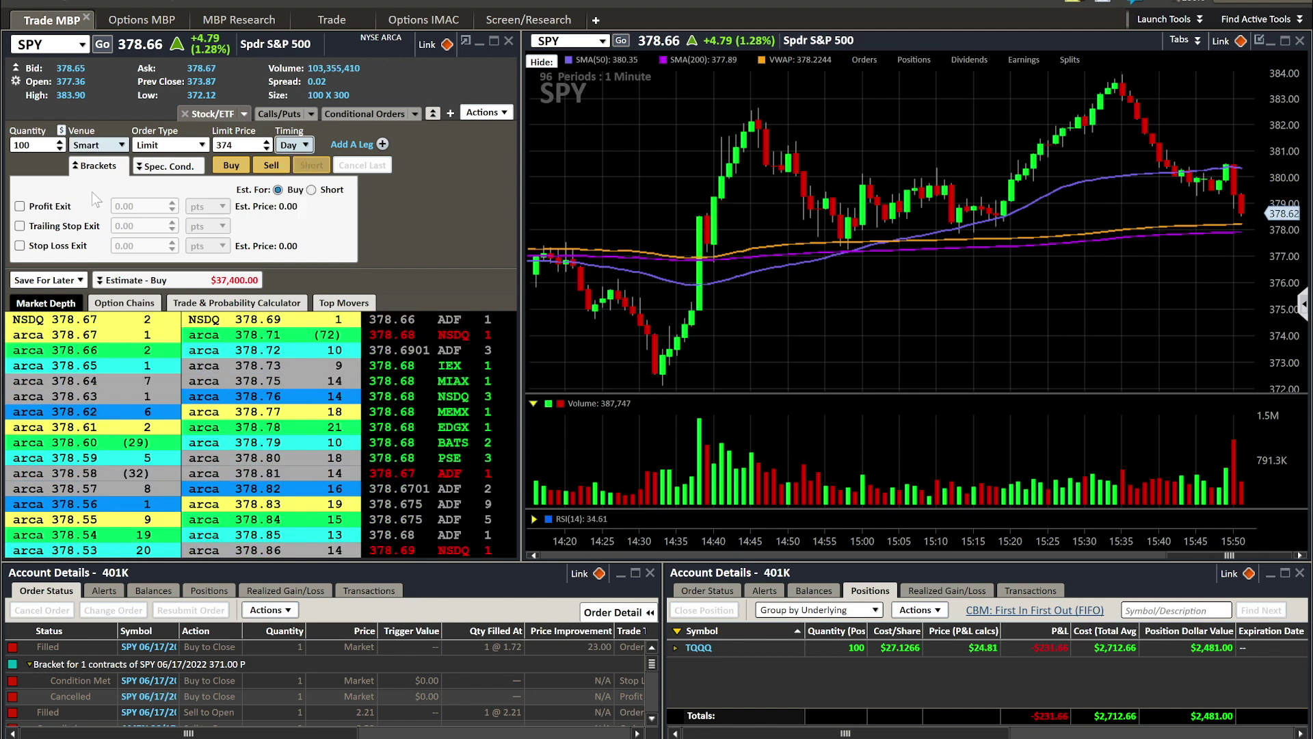
click(119, 147)
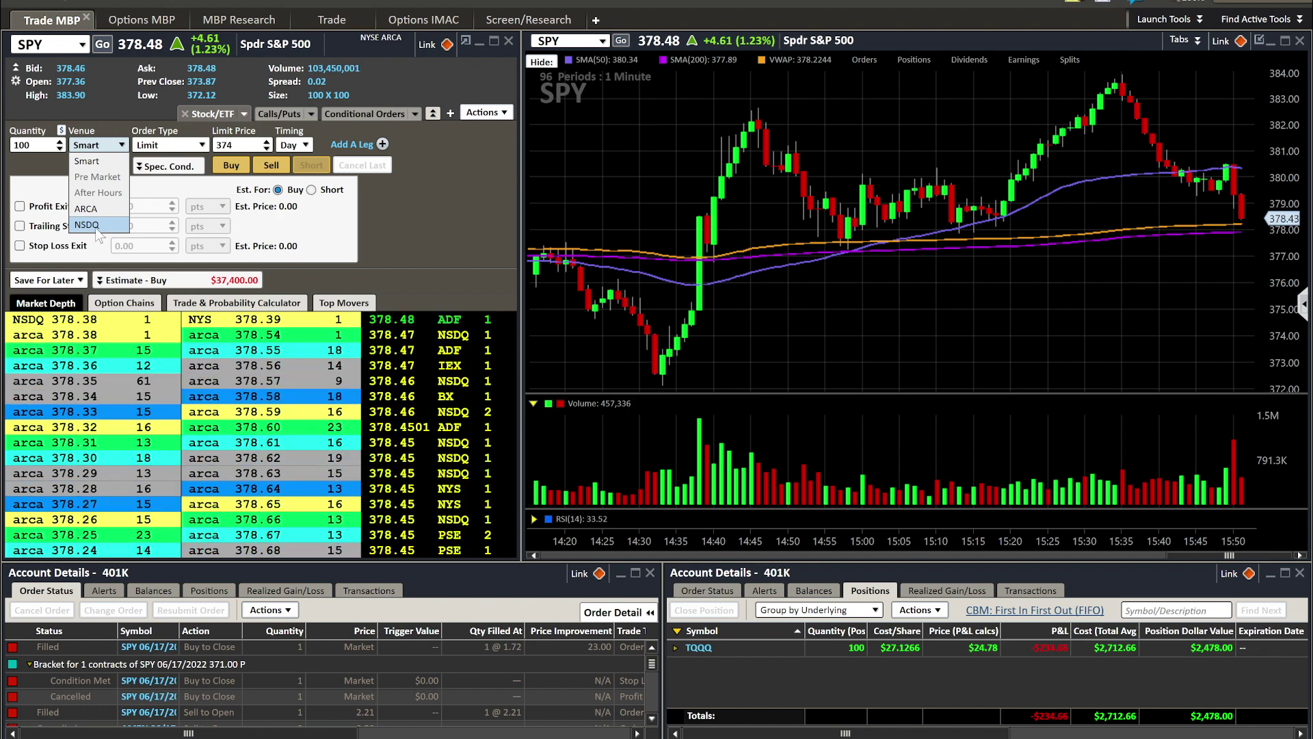
click(96, 228)
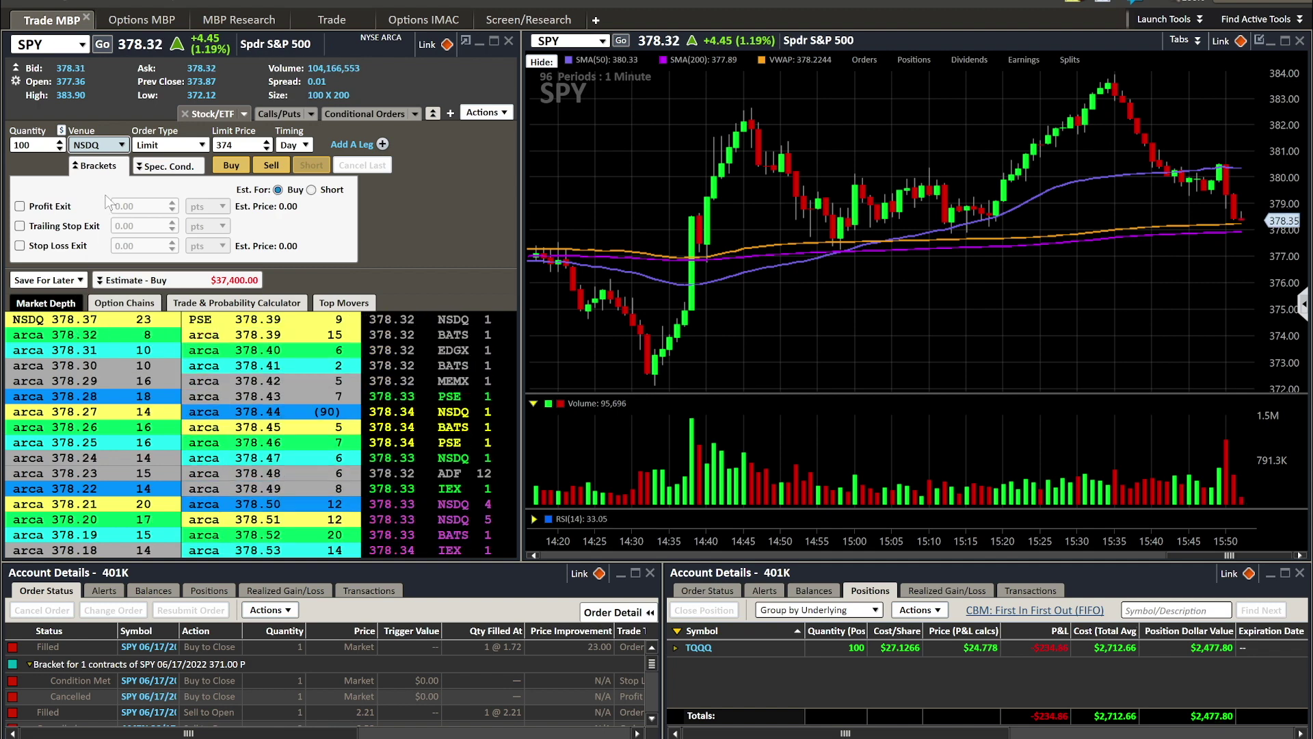
Enable the Profit Exit bracket at 1 pts and compare its price estimate for Short and Buy, leaving Buy selected.
click(106, 167)
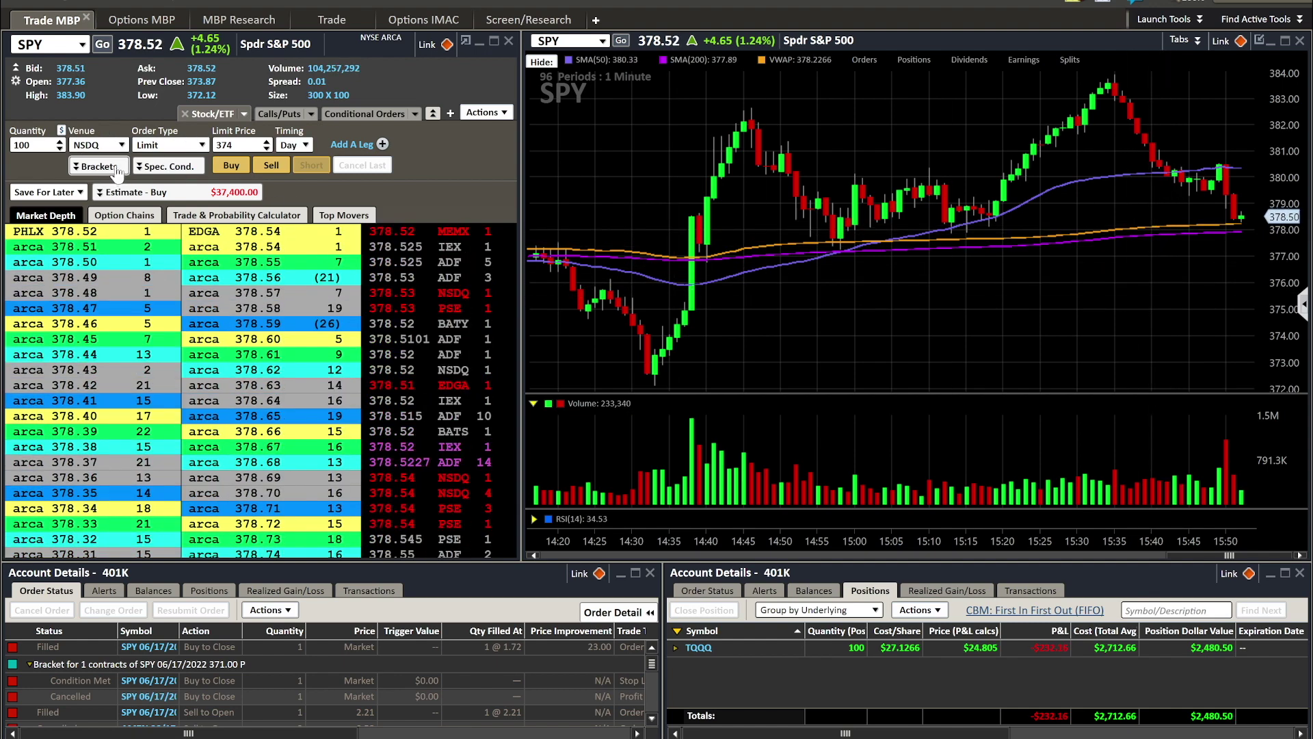
click(116, 168)
click(65, 206)
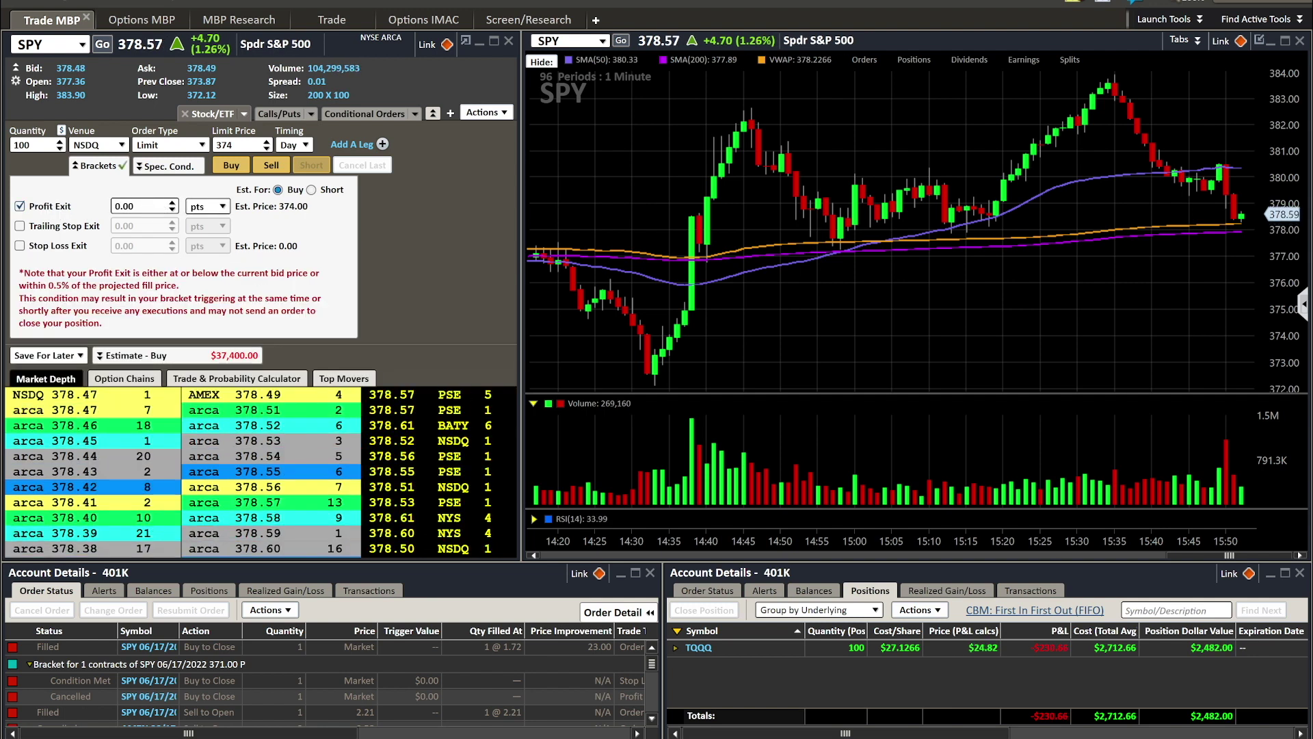
click(199, 207)
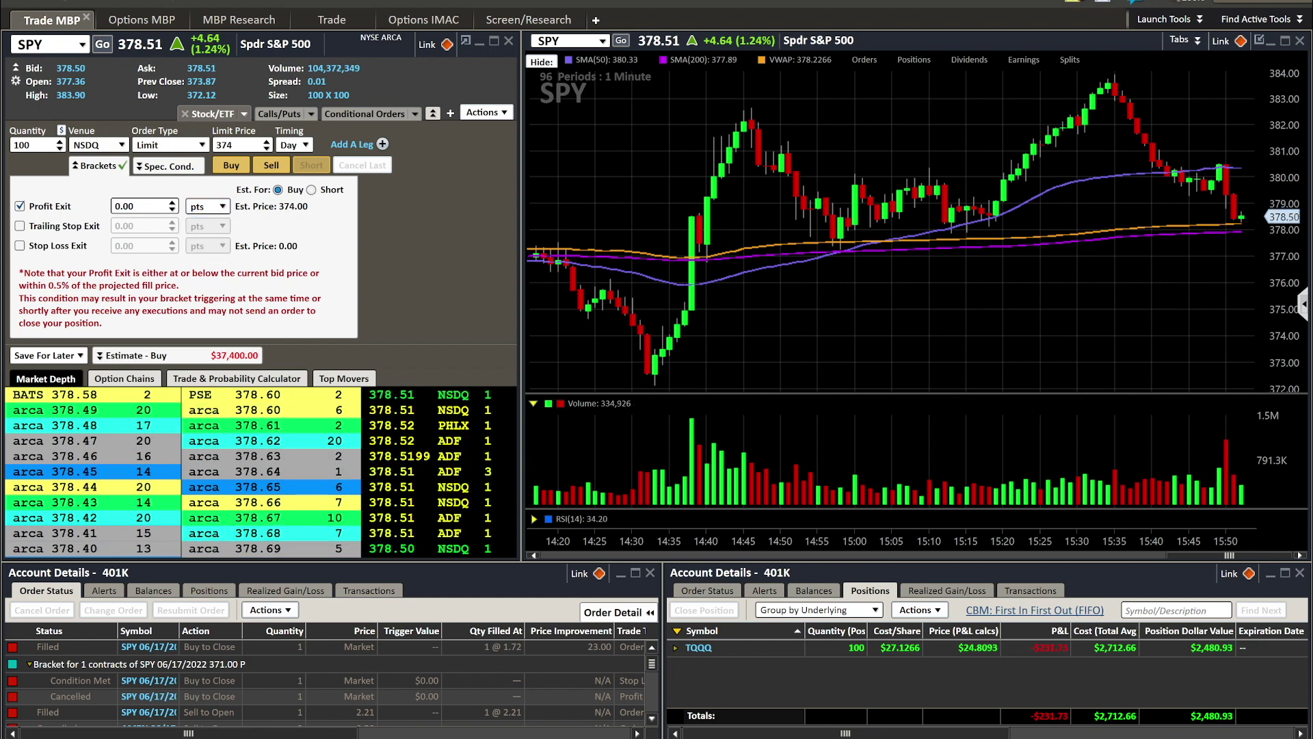
click(172, 204)
click(172, 204)
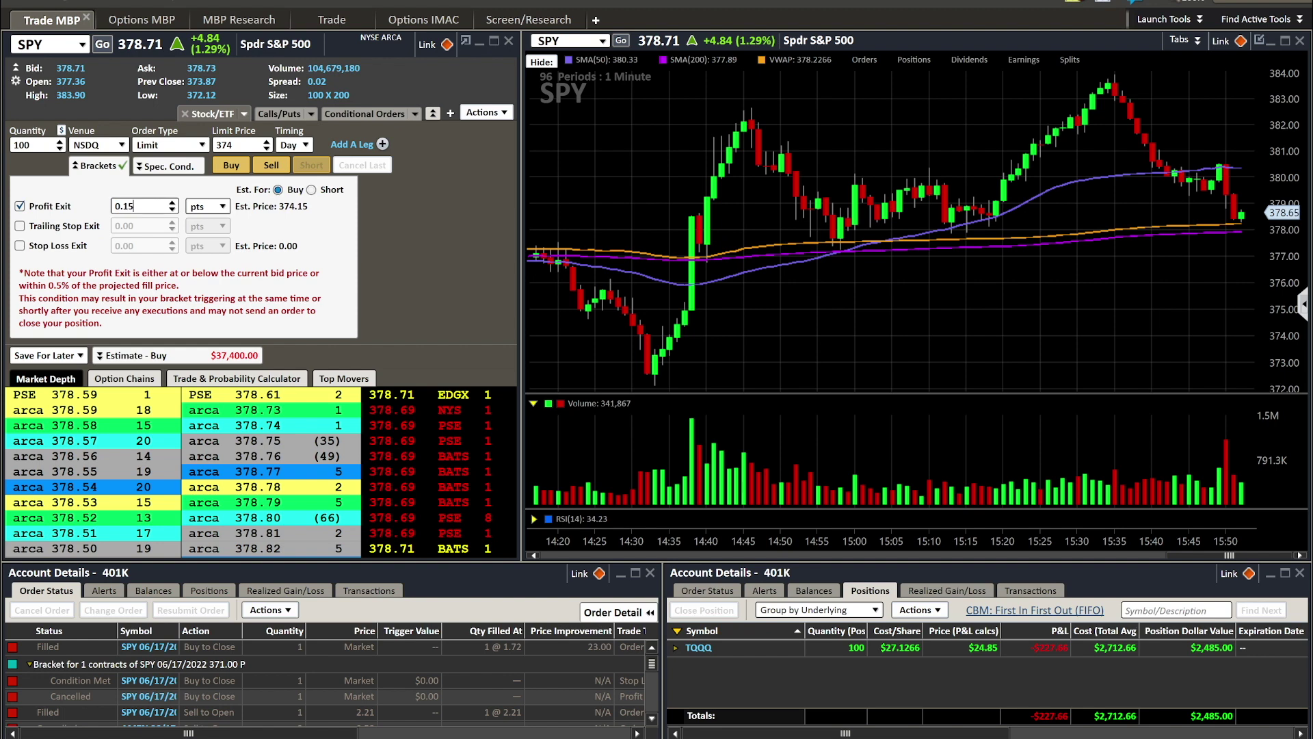
text(1)
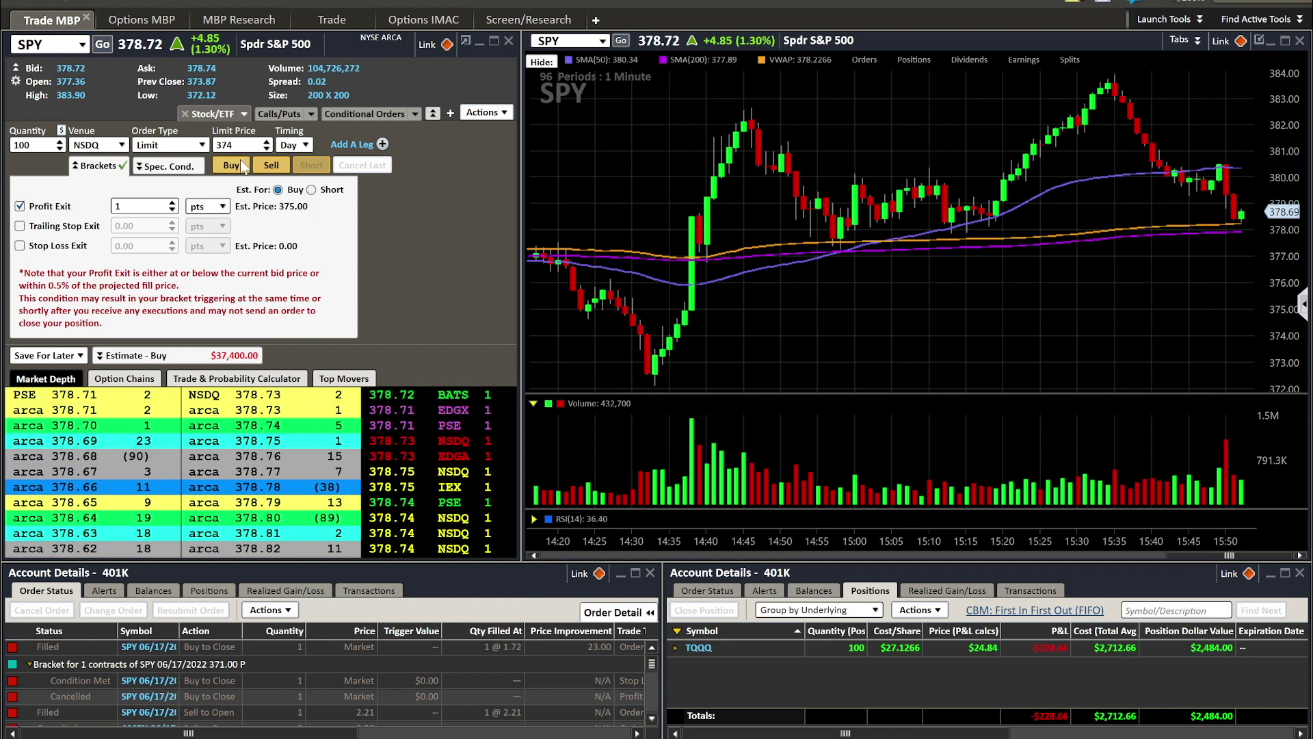
click(311, 191)
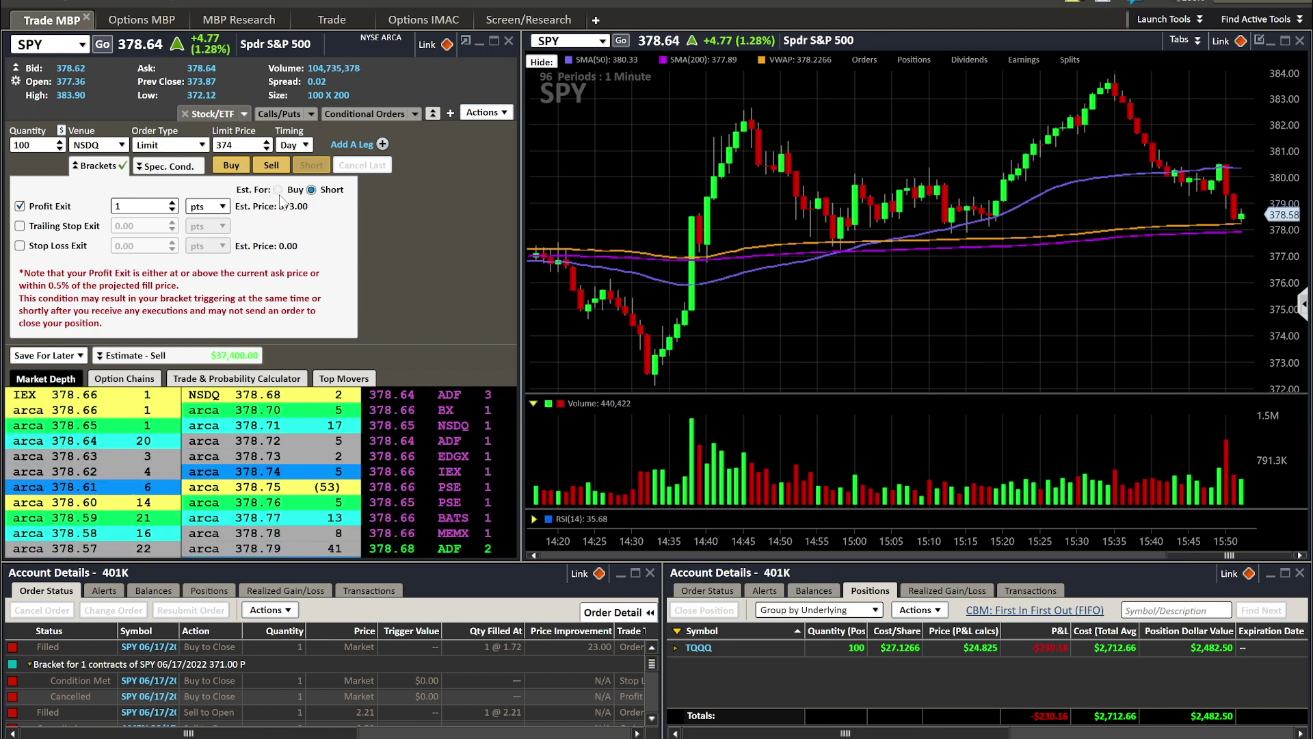
click(279, 192)
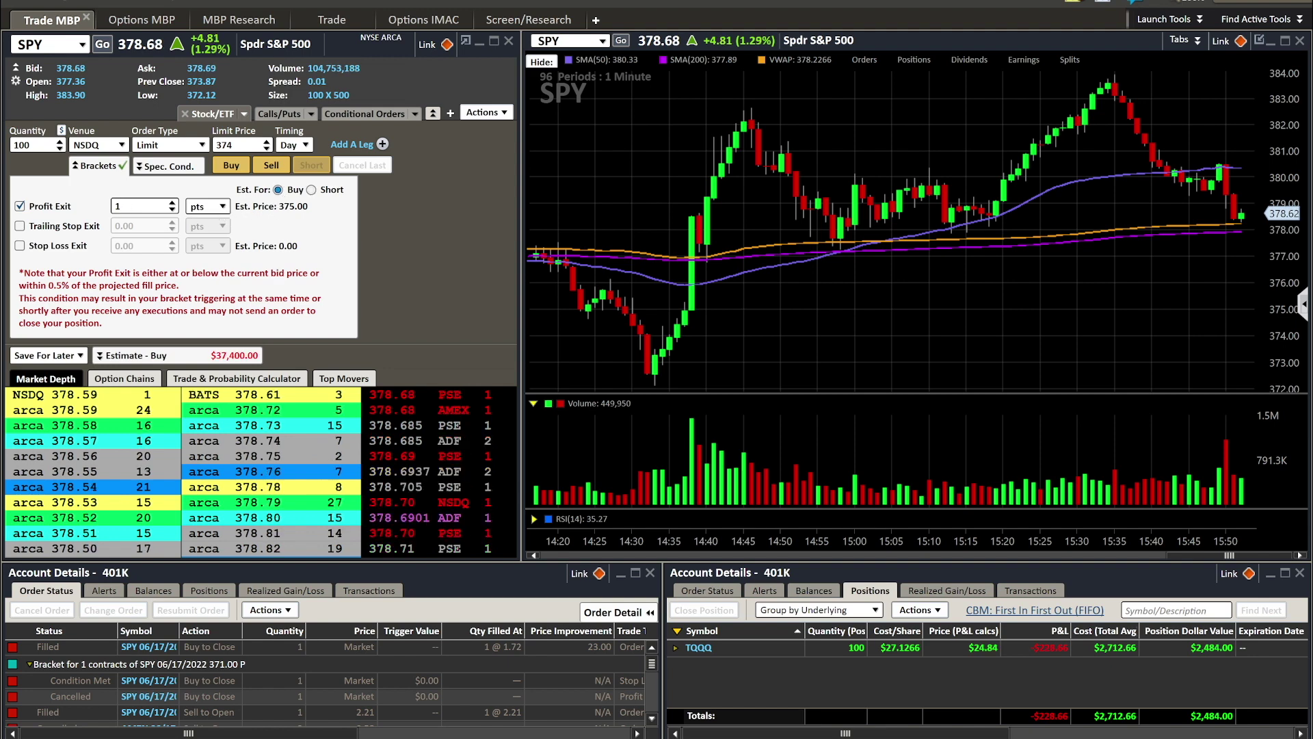
Enable the Stop Loss Exit bracket with a value of 373 and set its unit to Price.
click(92, 248)
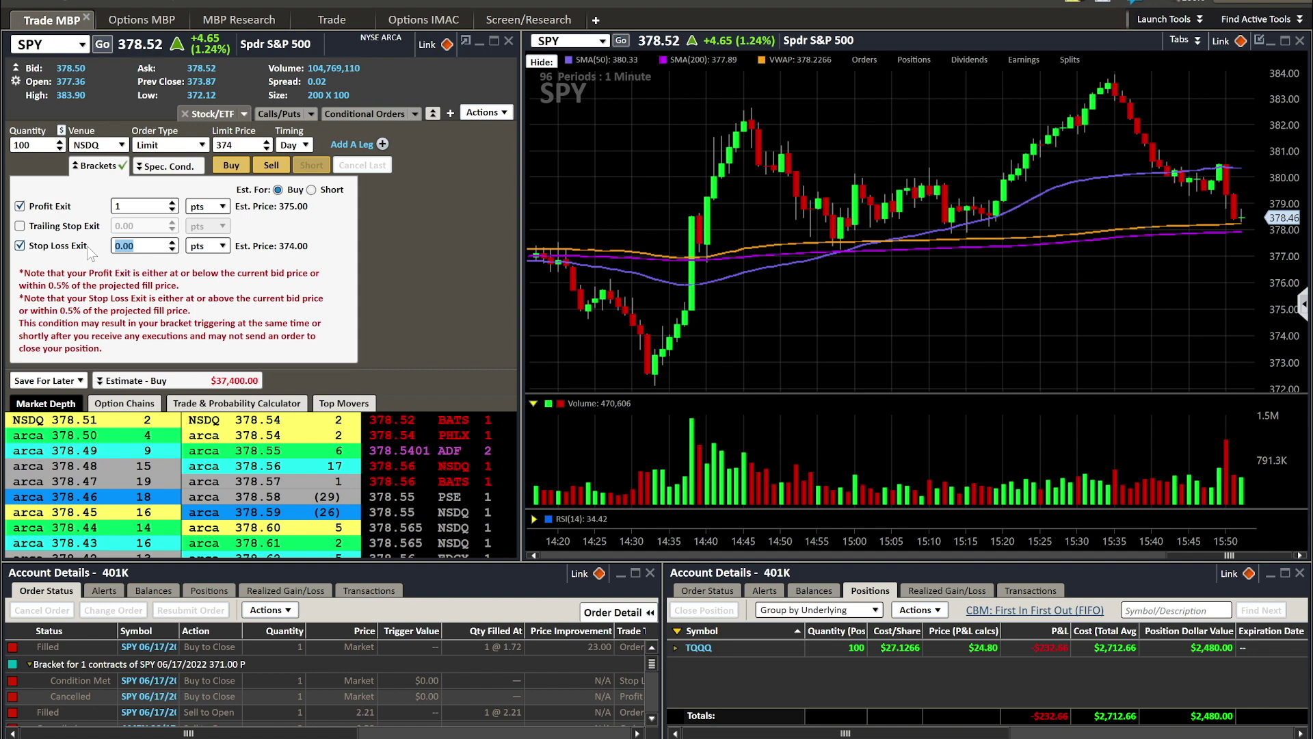
text(373)
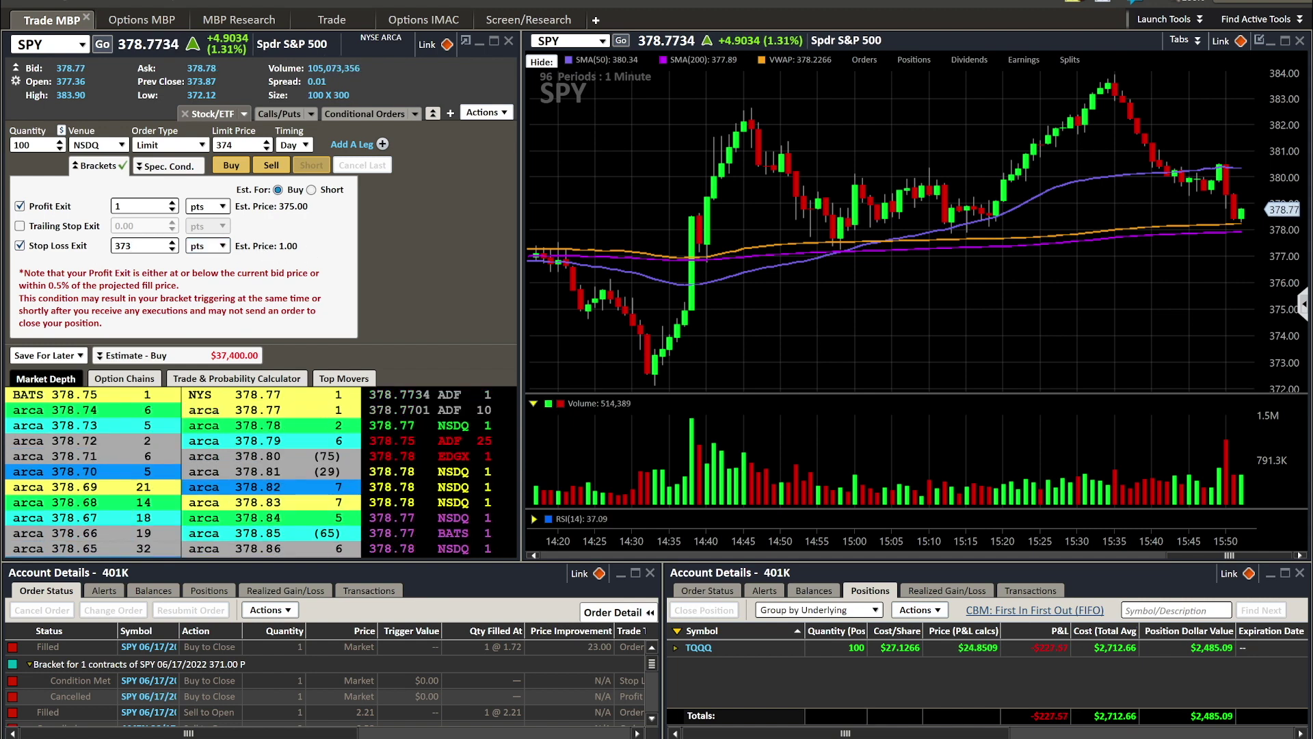
click(221, 246)
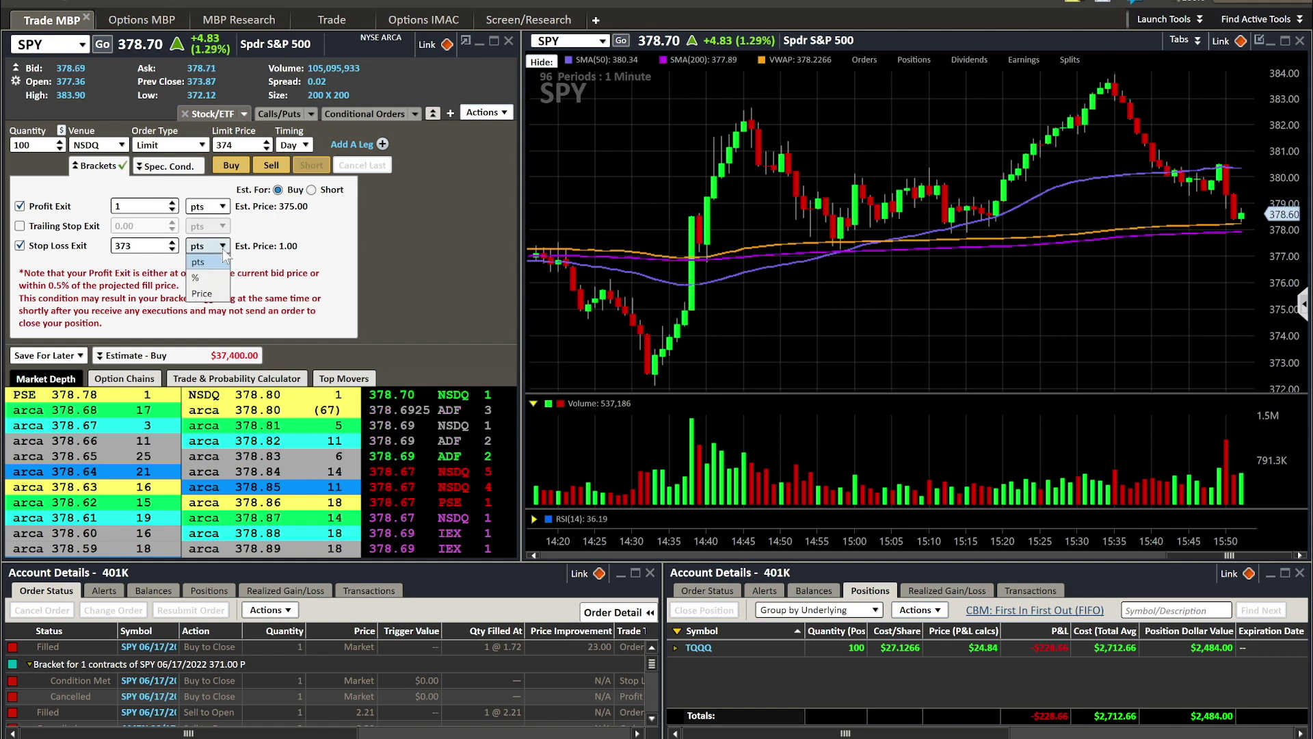
click(203, 293)
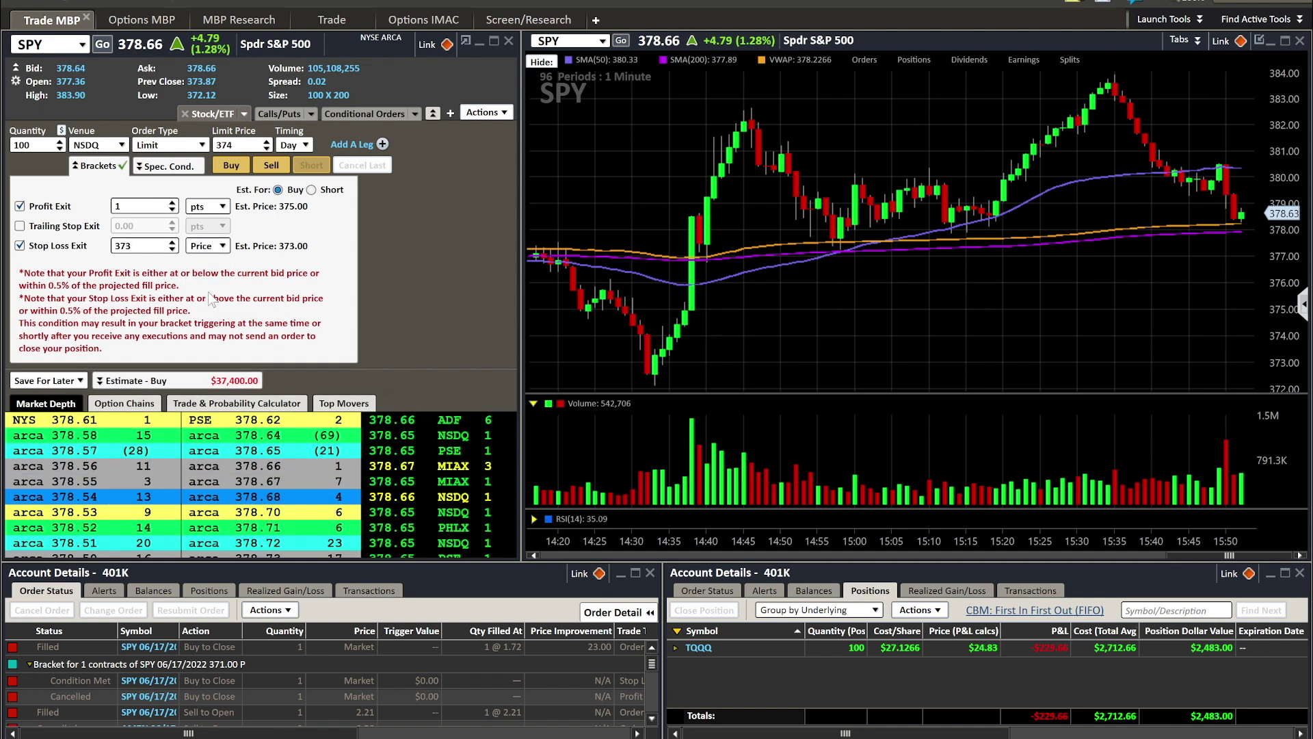
click(205, 246)
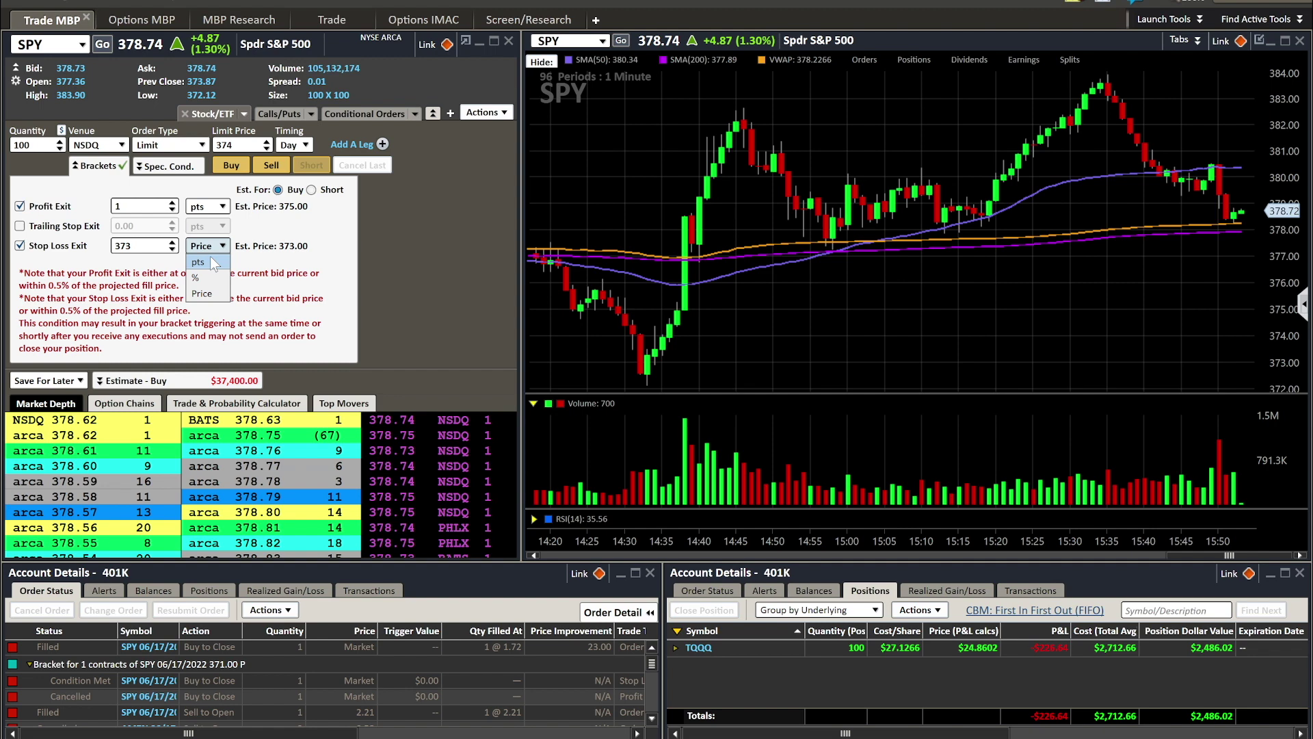
click(205, 246)
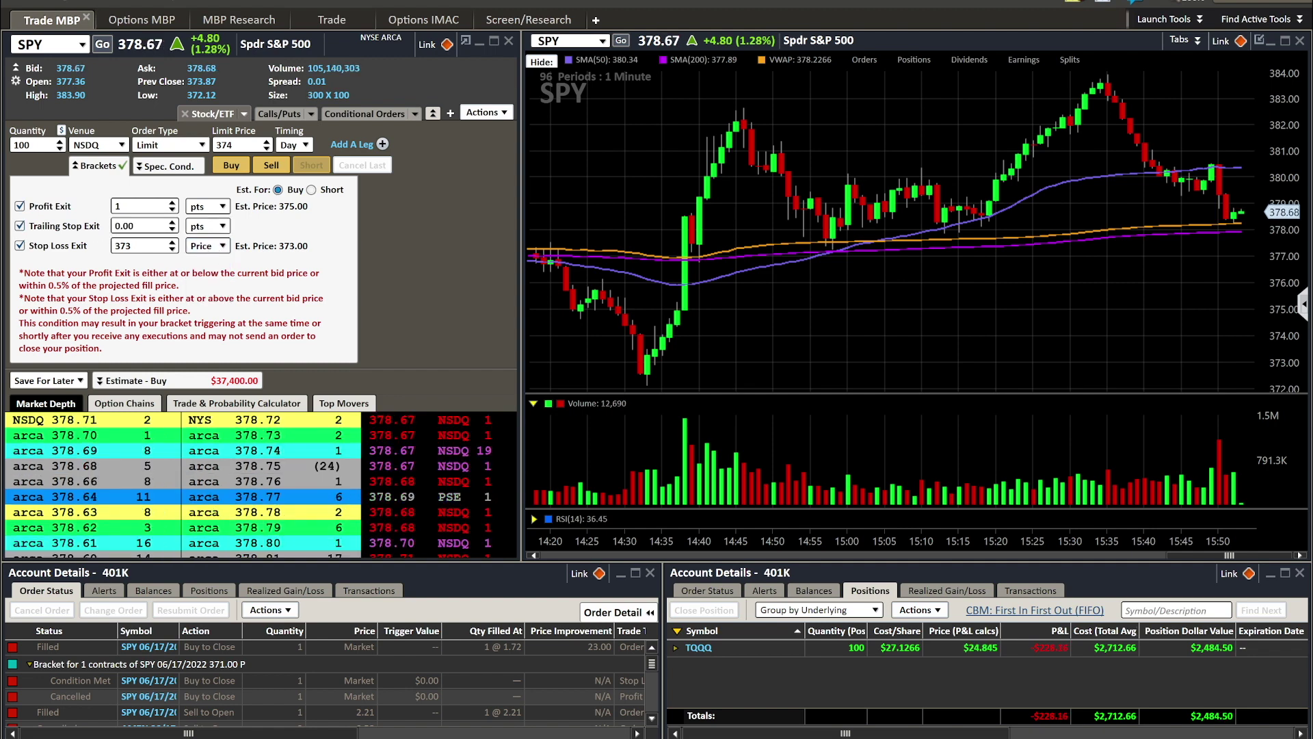
Try a Trailing Stop Exit bracket of 1 % on the SPY order, and disable that bracket.
click(95, 228)
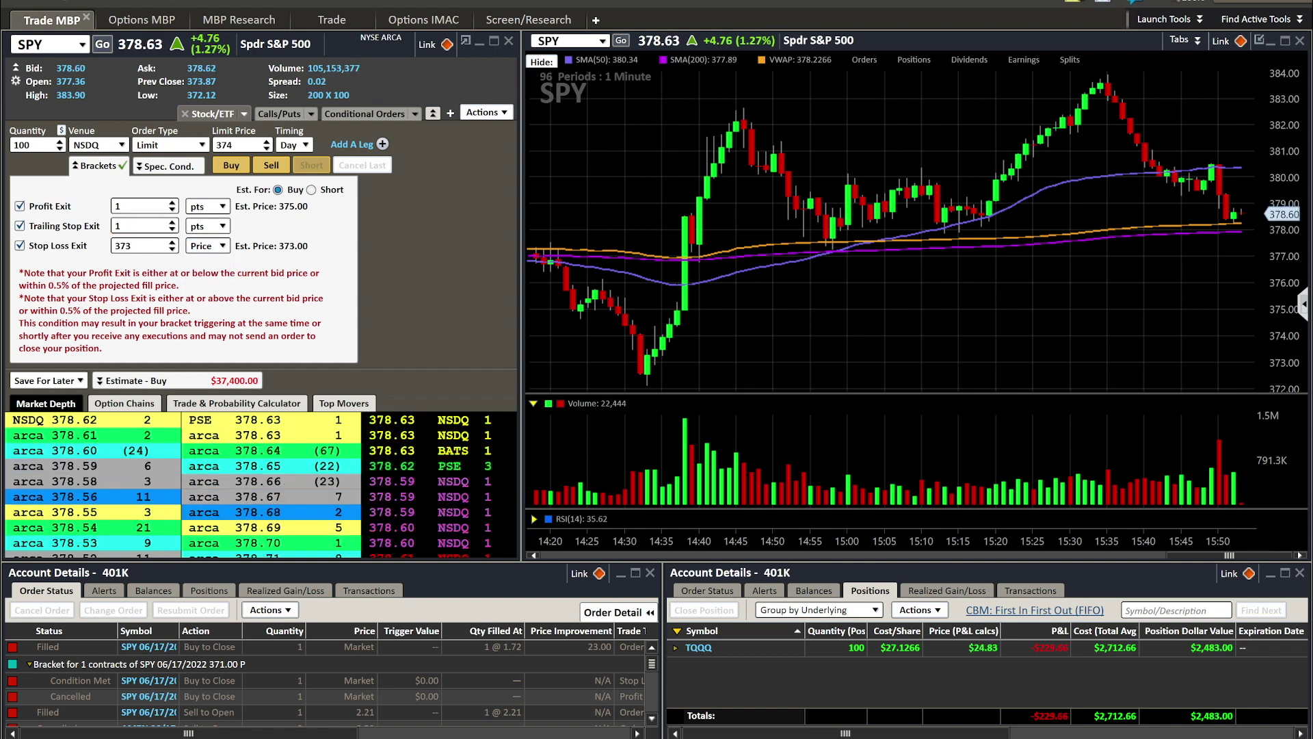
key(Down)
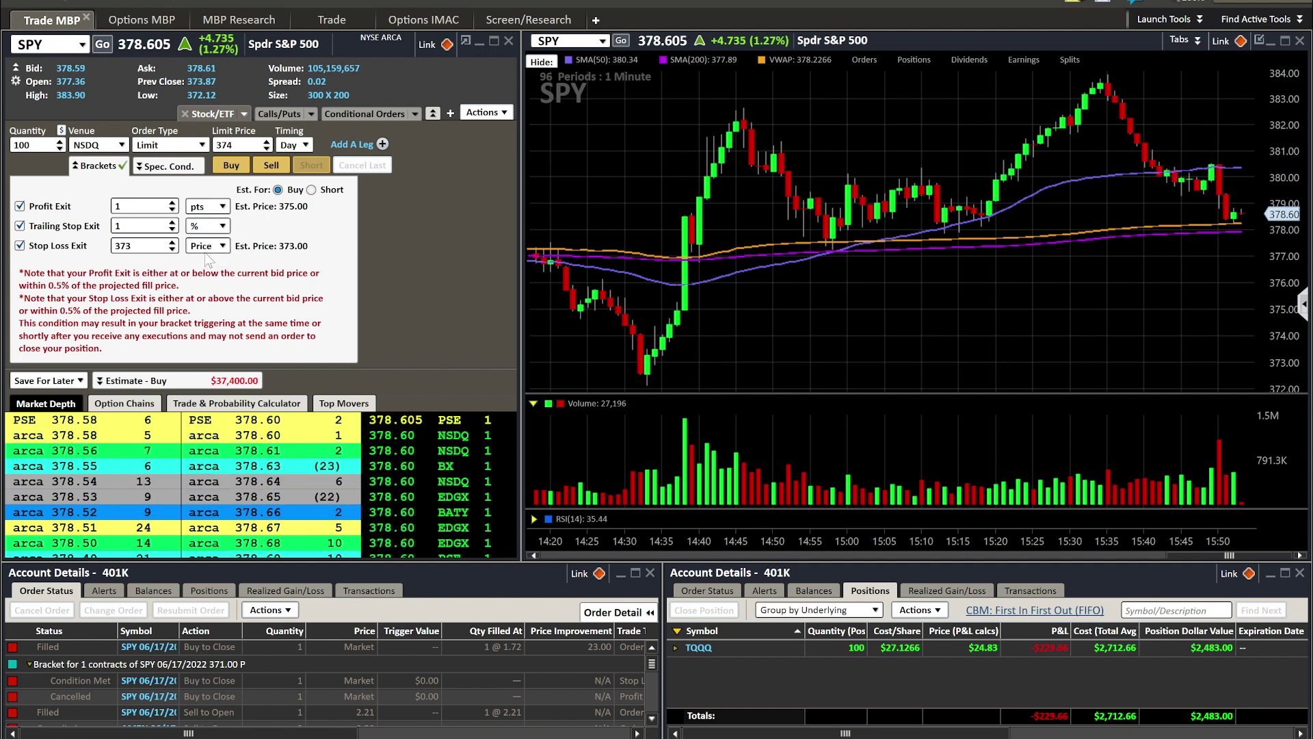
click(85, 229)
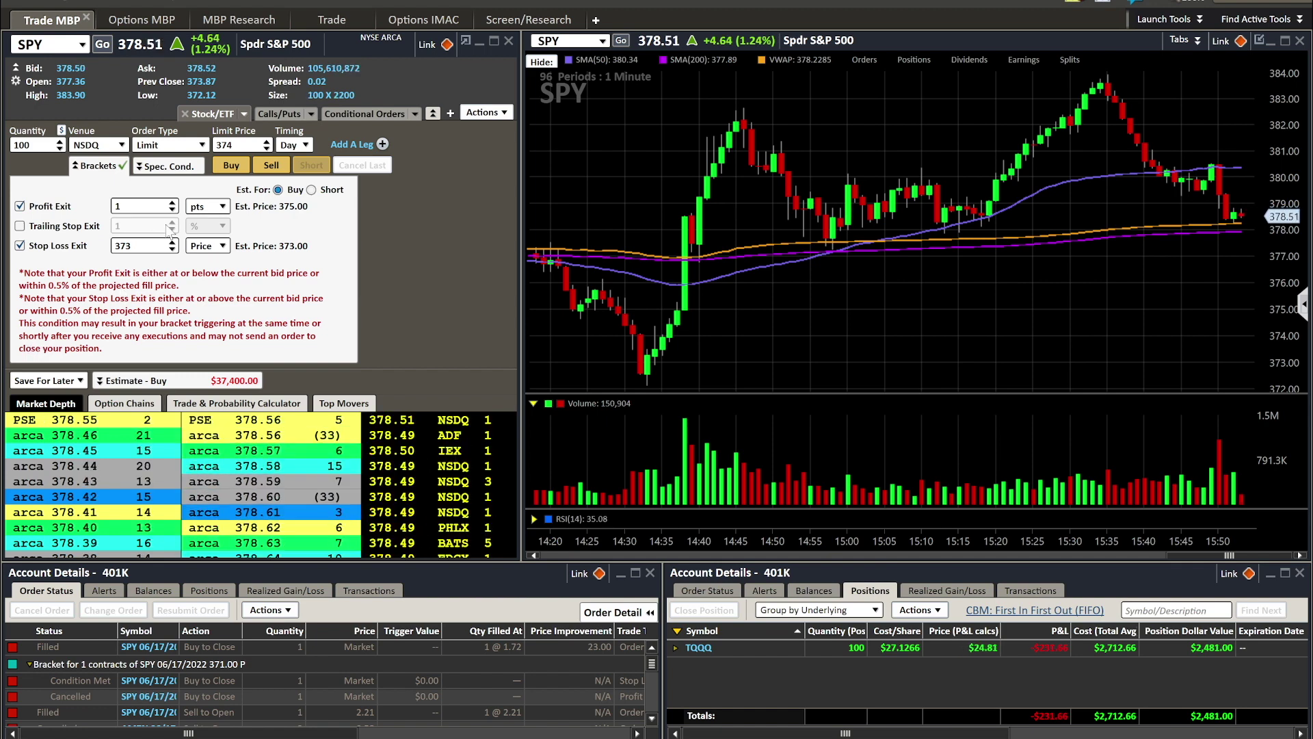
Set the SPY order's Profit Exit to 4 pts and its Stop Loss Exit price to 370.
click(132, 205)
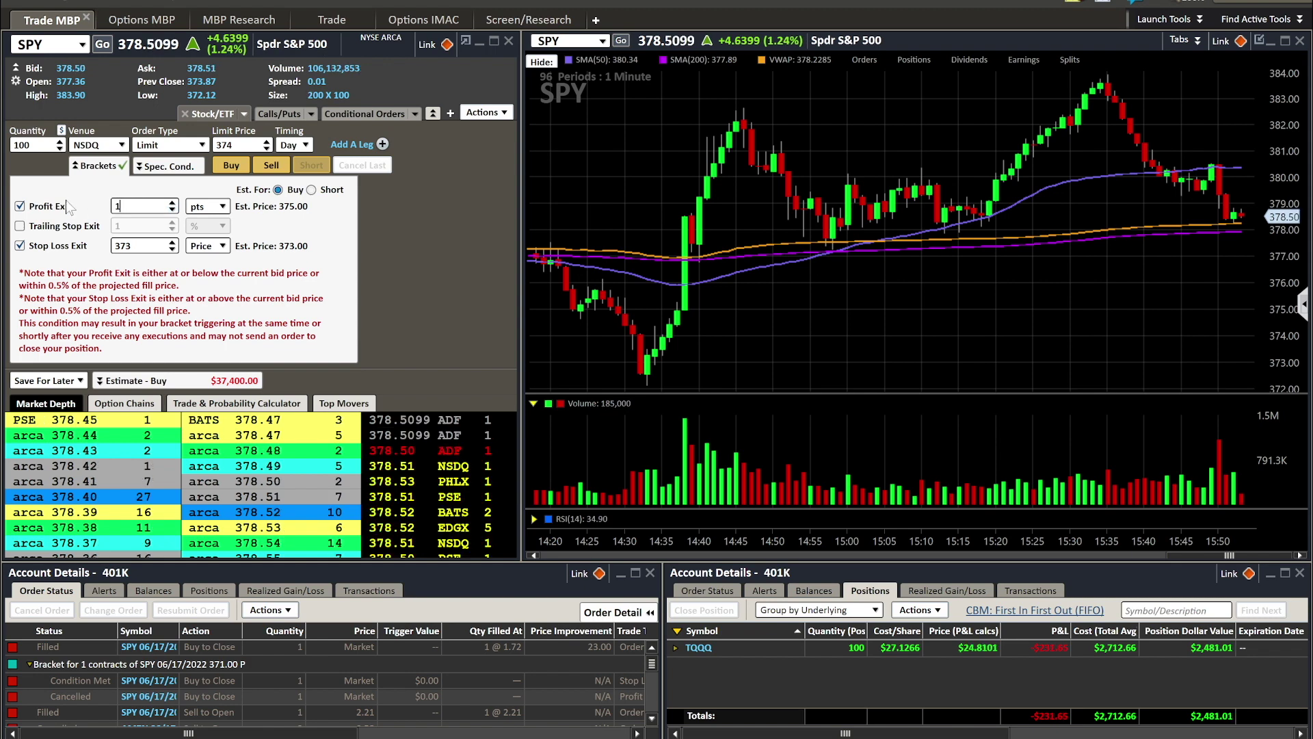
text(4)
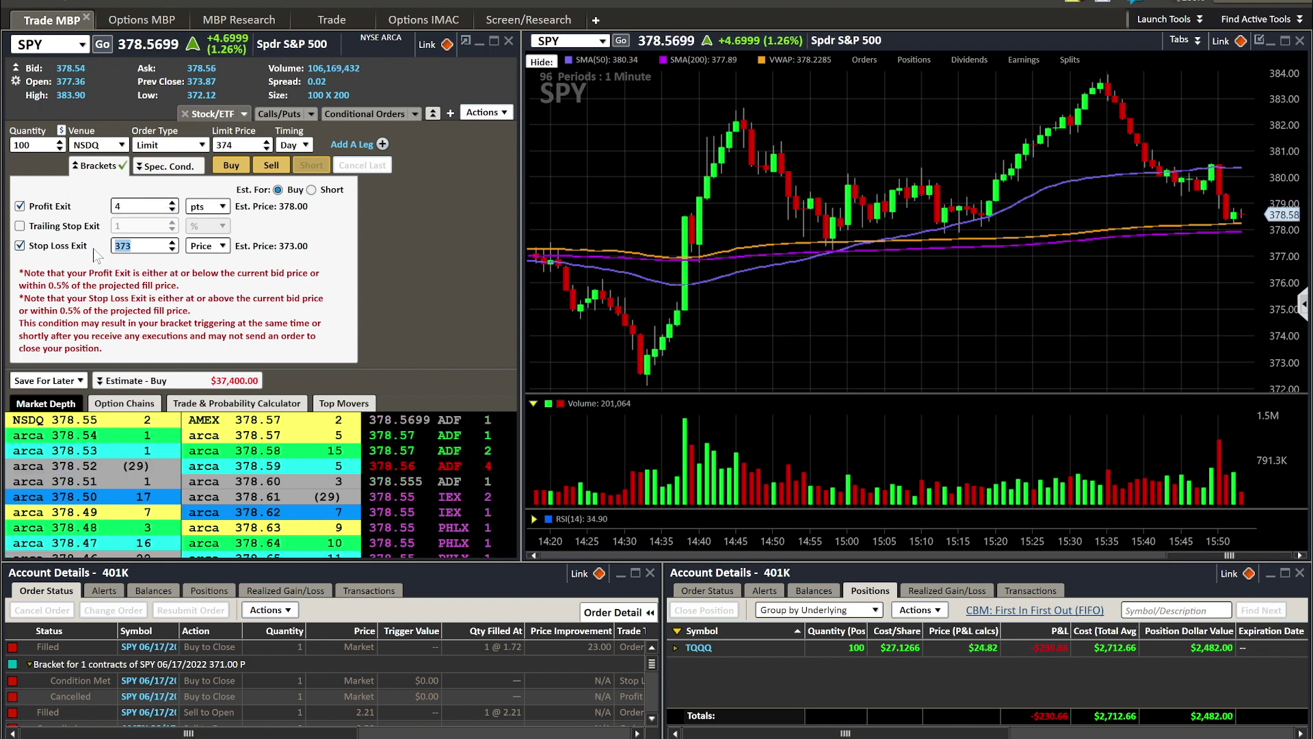
text(37)
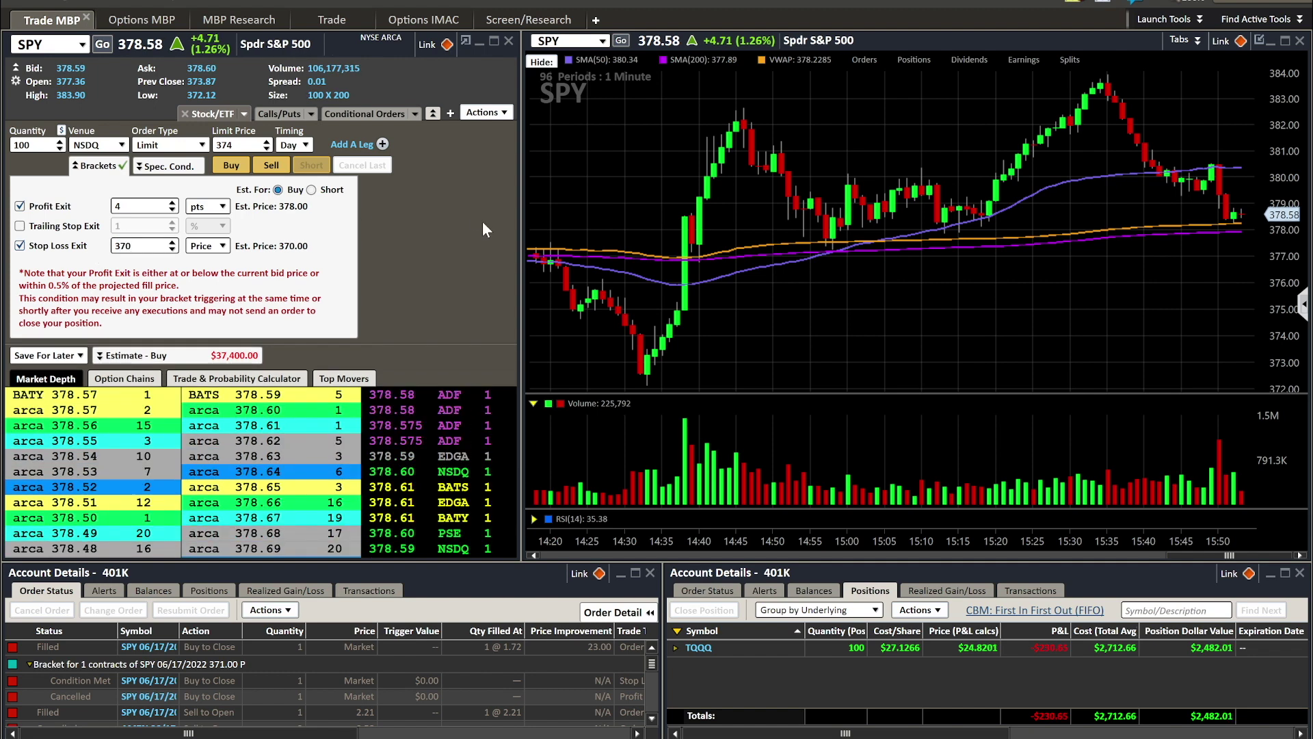
Collapse the bracket settings and submit the buy order for 100 shares of SPY.
click(97, 166)
click(102, 166)
click(116, 167)
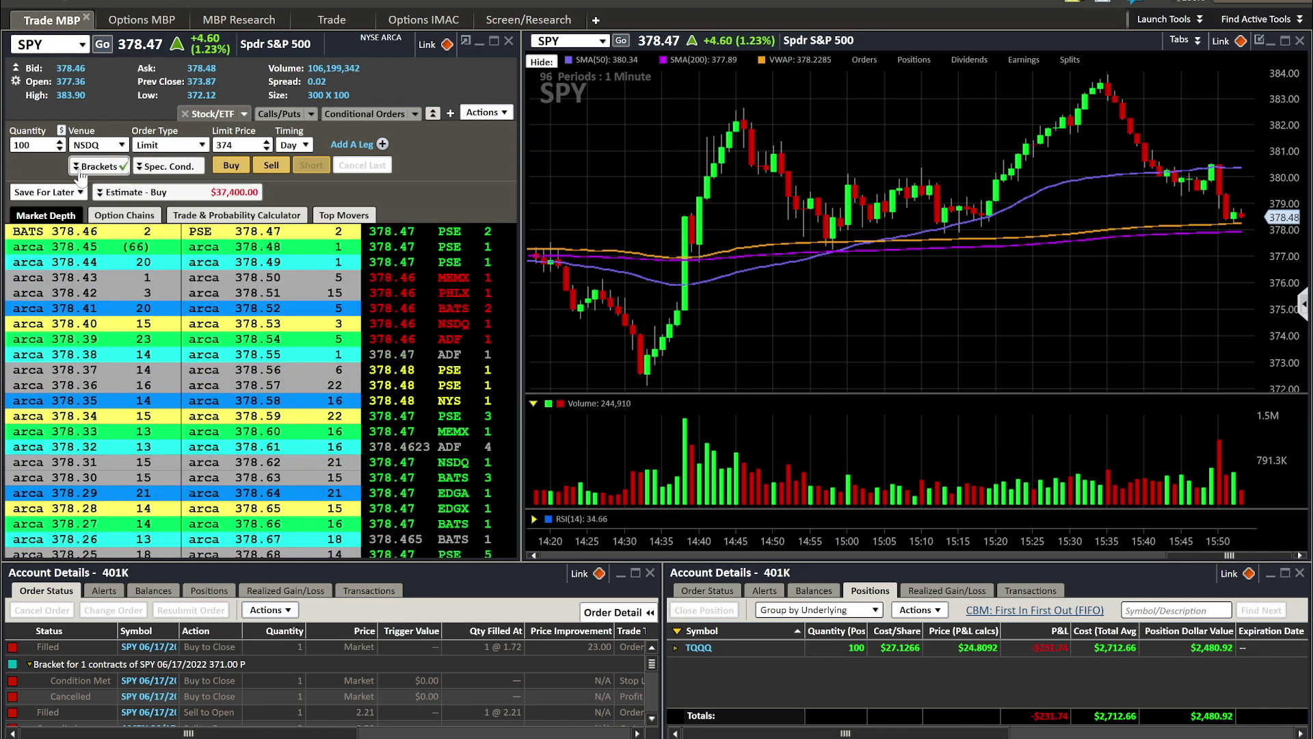
click(87, 170)
click(87, 170)
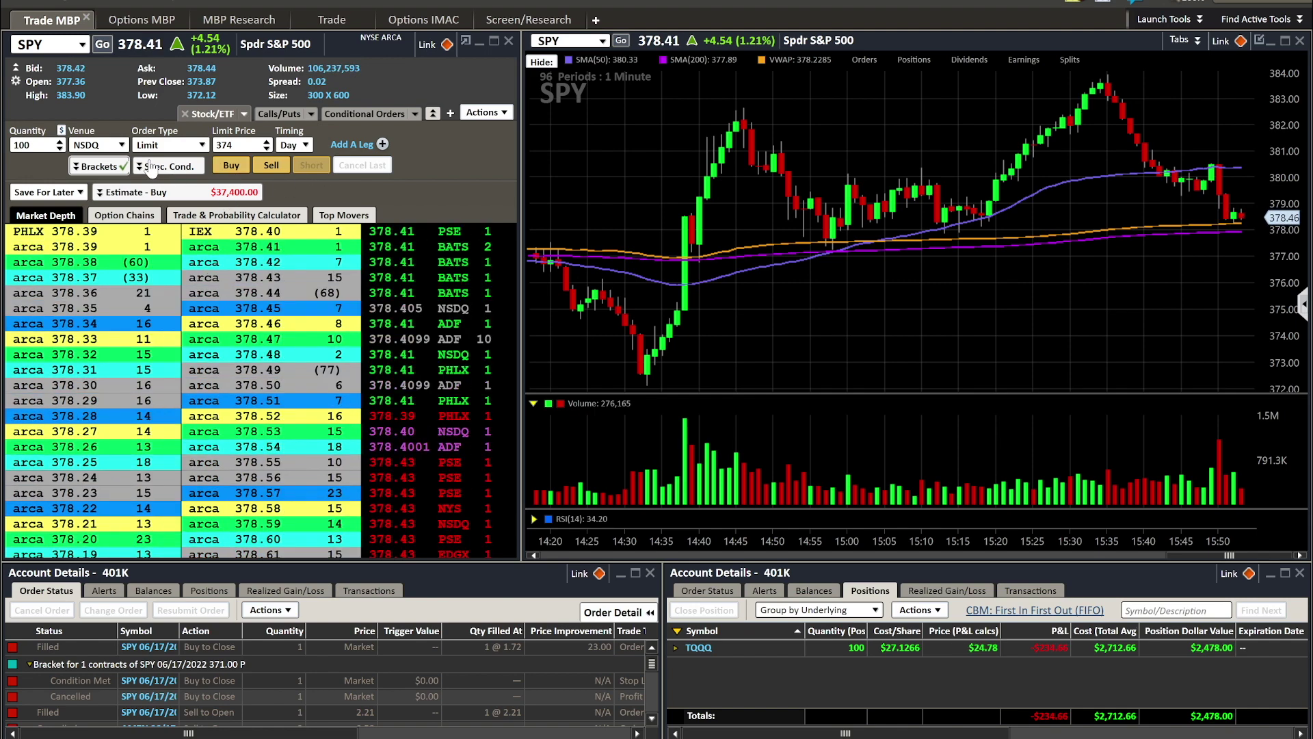
click(226, 167)
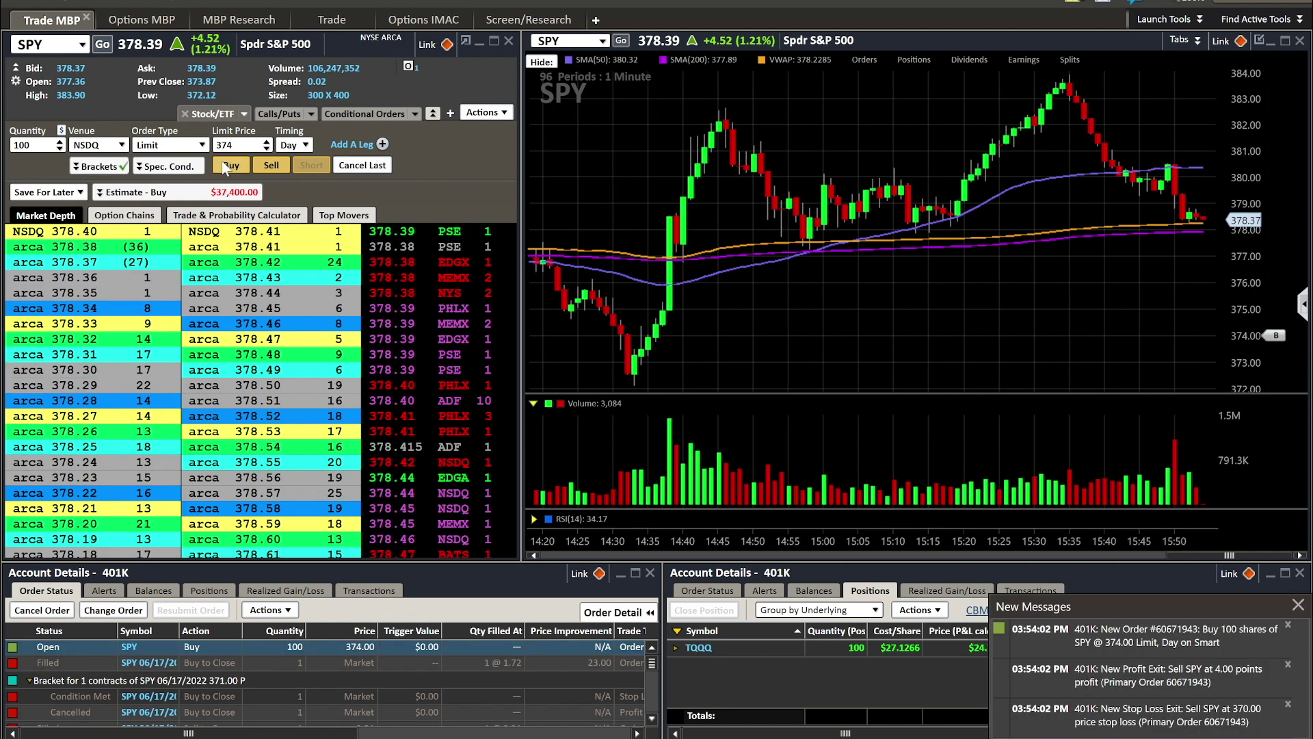
click(1297, 605)
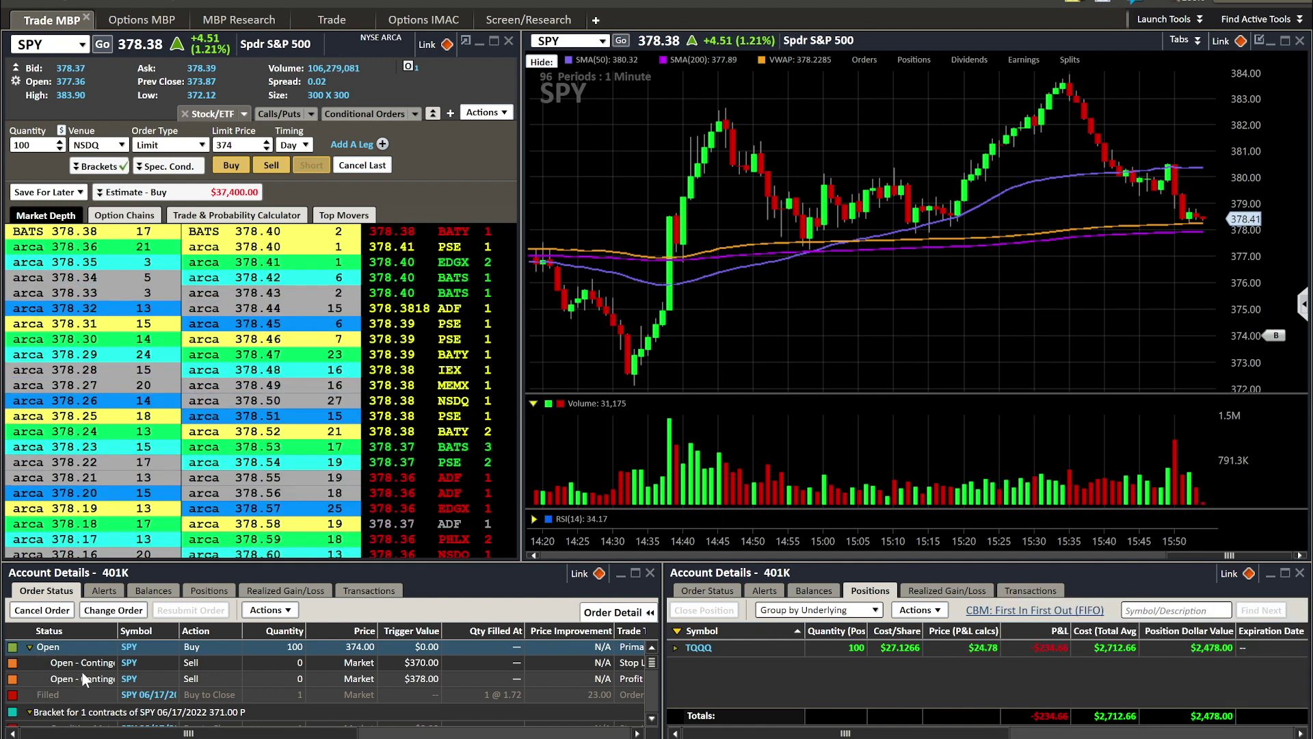
Examine the contingent stop loss and profit exit orders attached to the open SPY buy order in the order list.
click(29, 647)
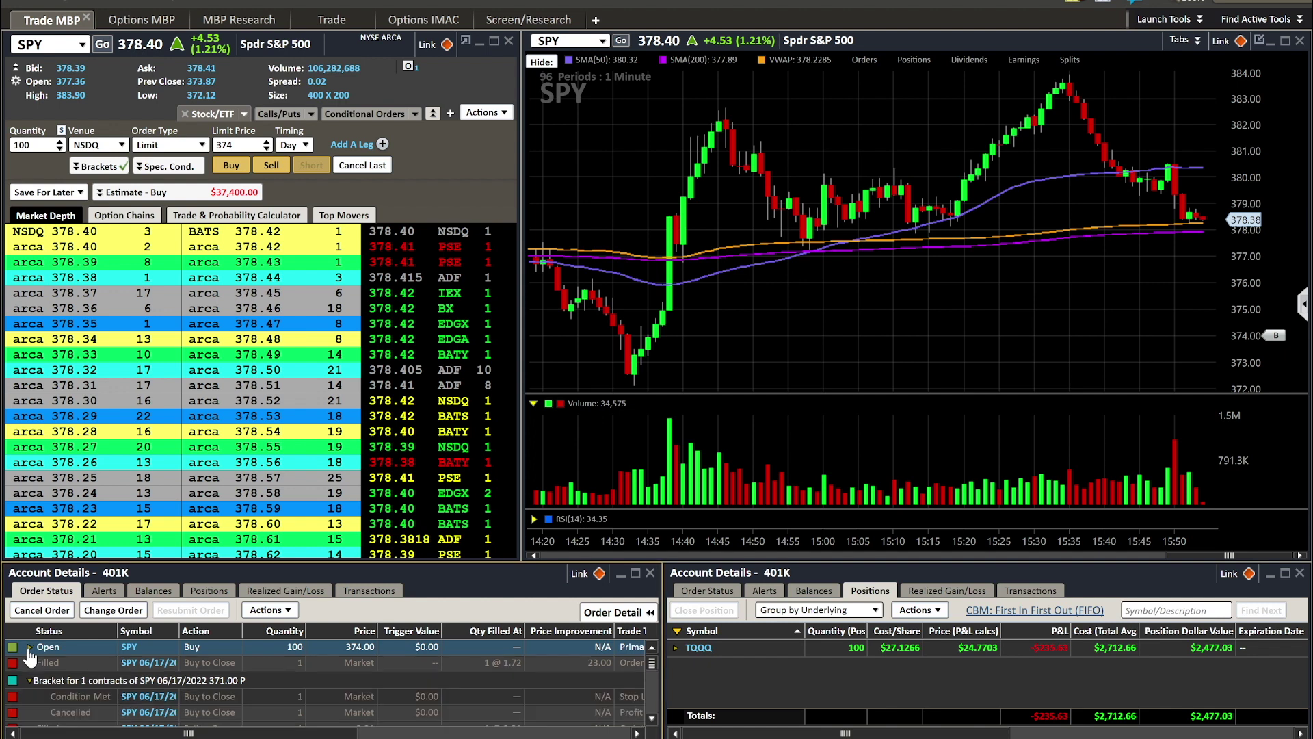
click(30, 681)
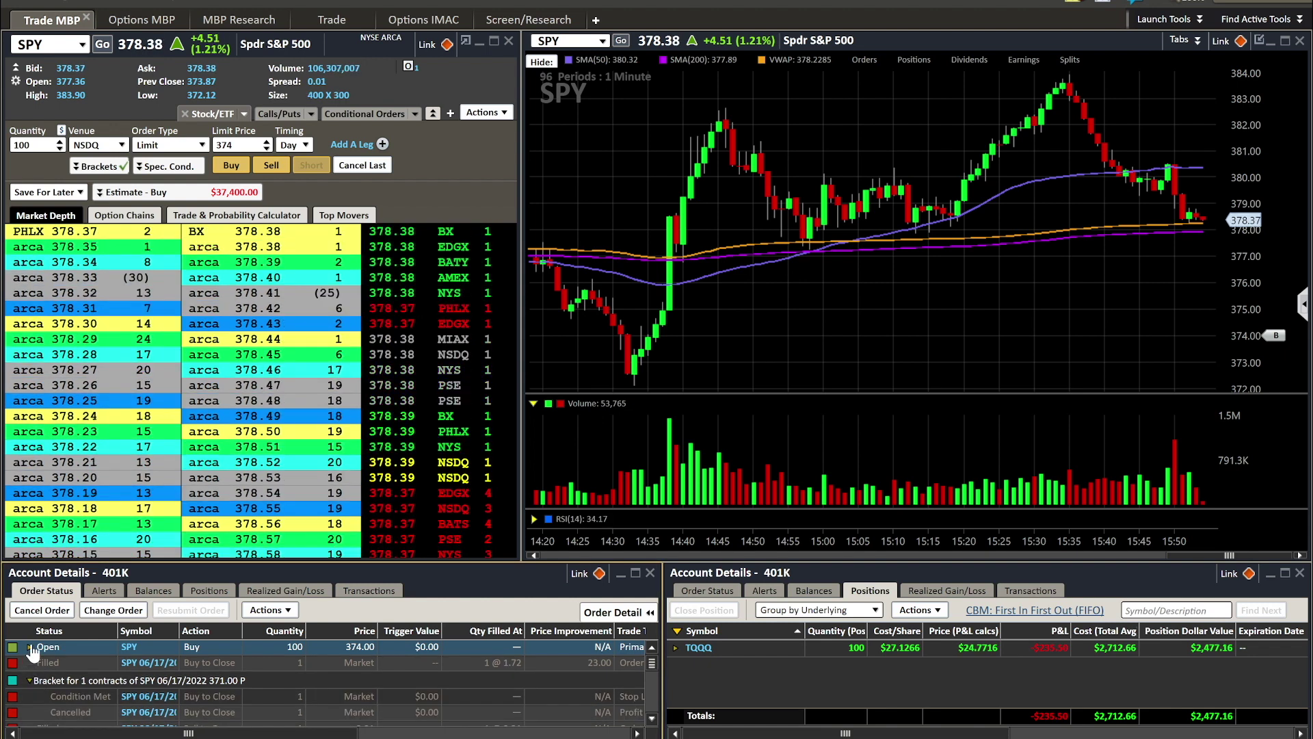
click(29, 648)
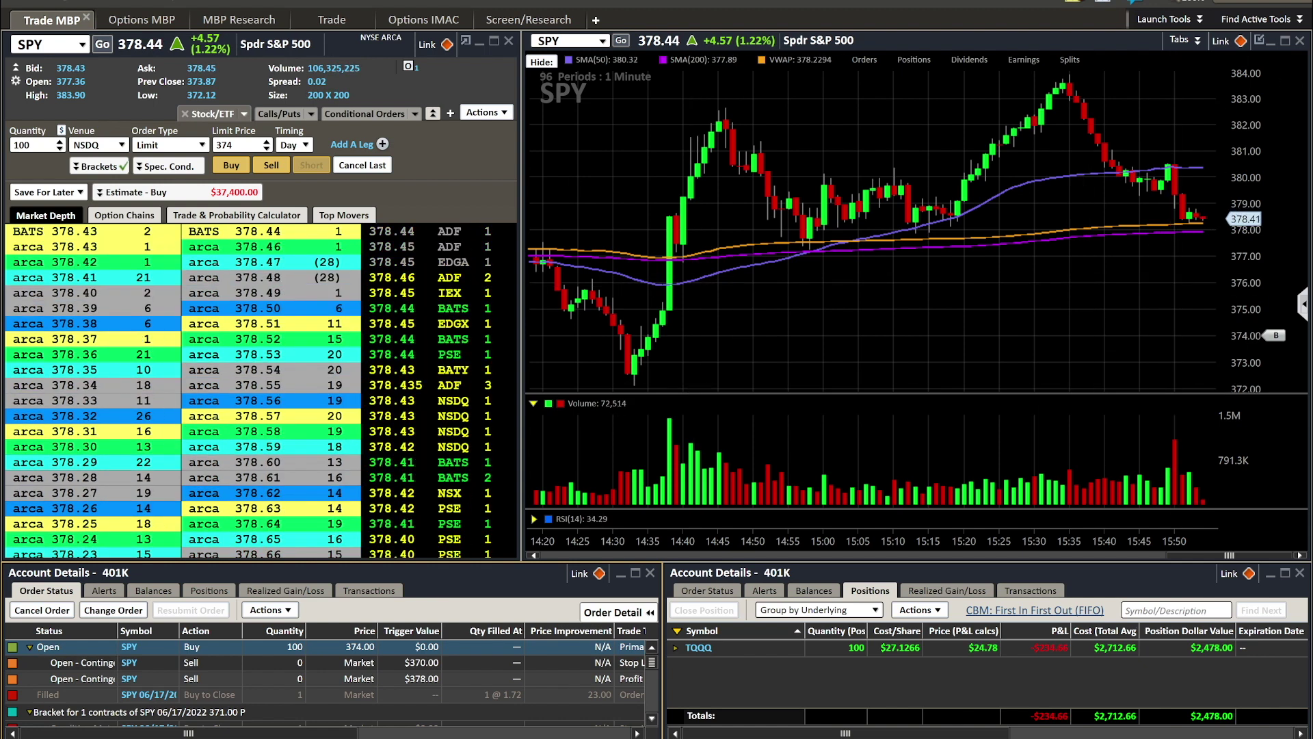
mouse_move(1262, 340)
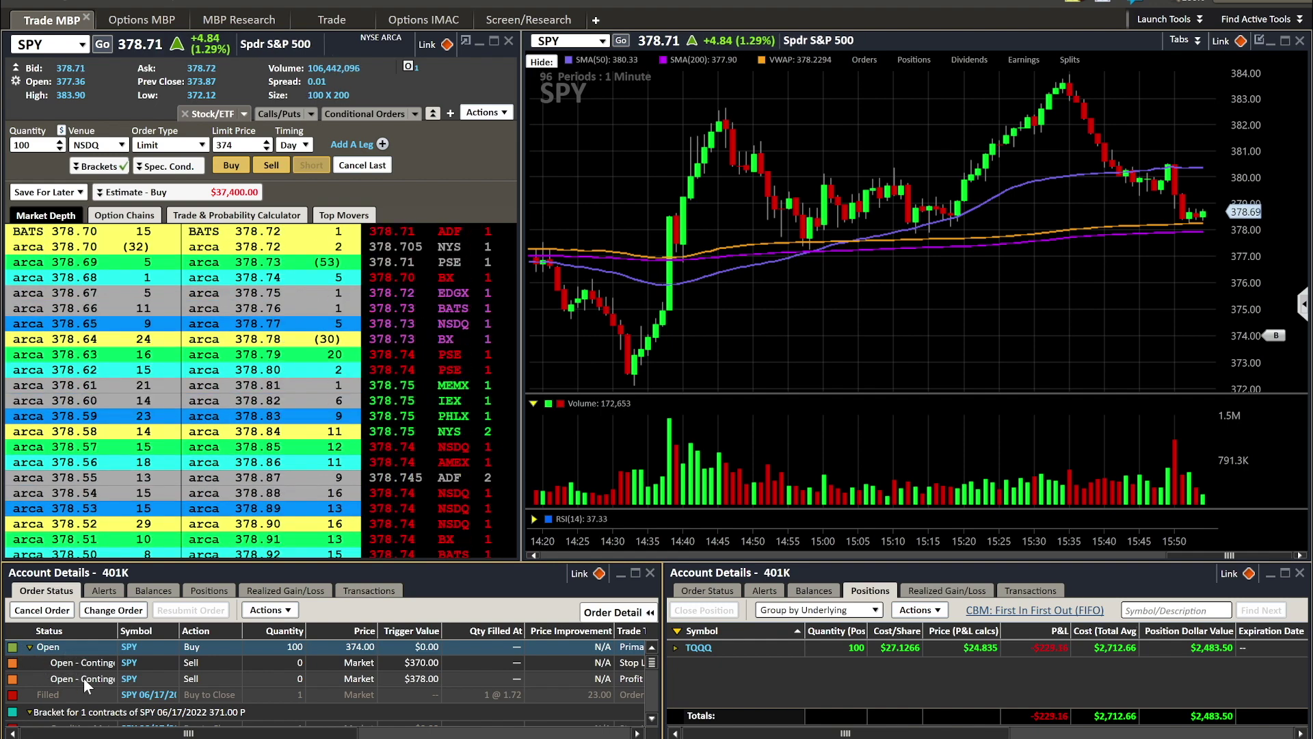
scroll(82, 691, down, 1)
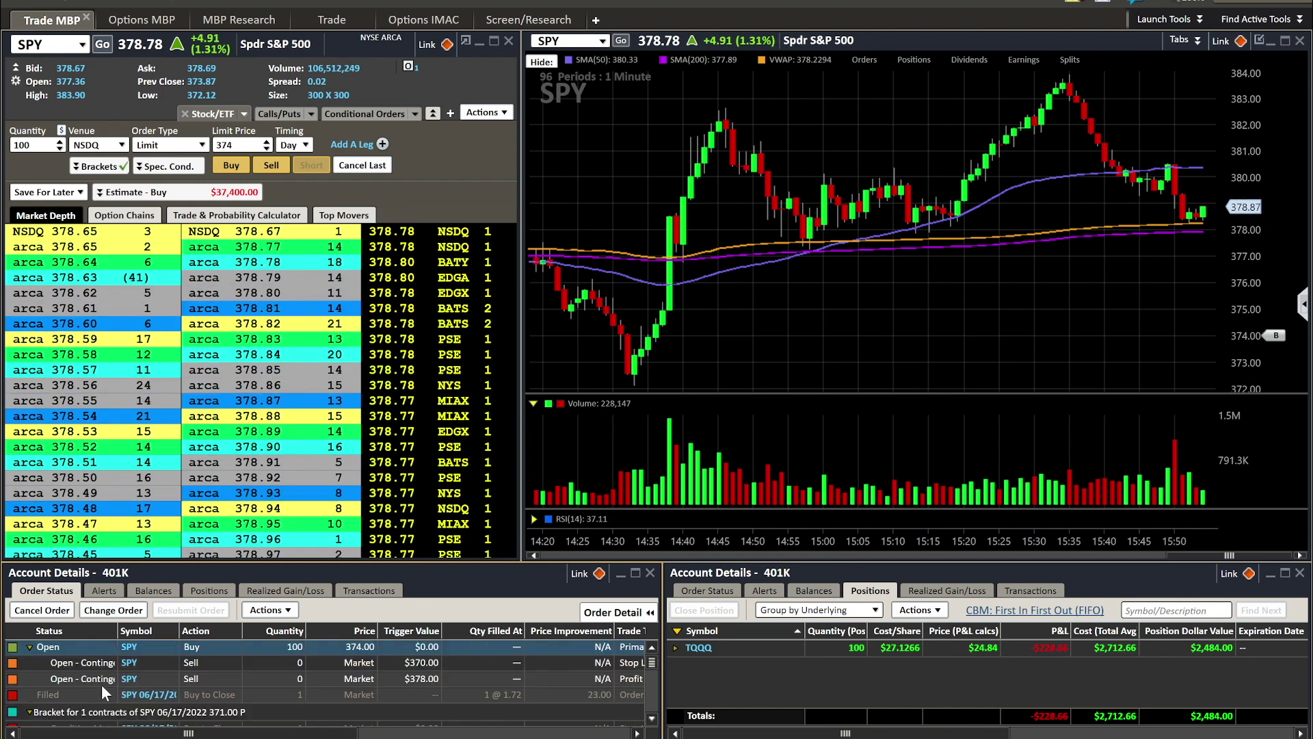
click(90, 661)
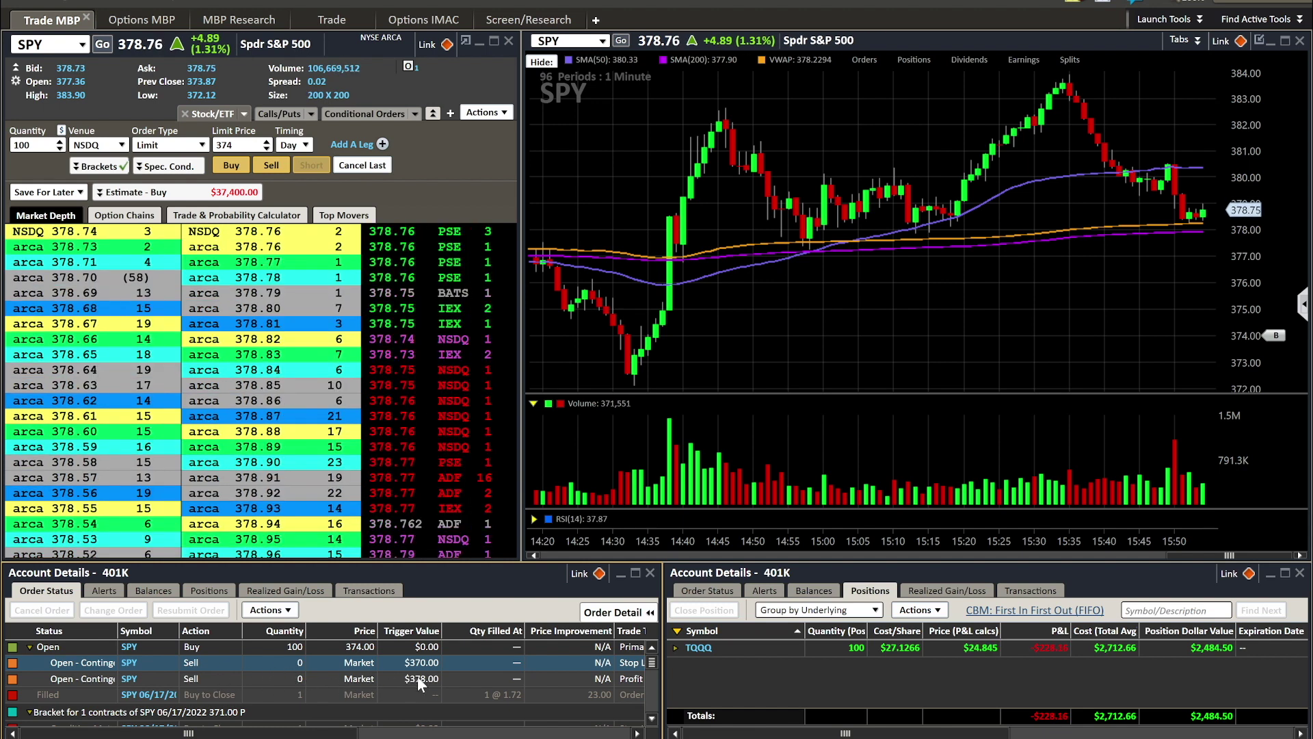
drag(318, 734, 381, 734)
drag(291, 734, 228, 733)
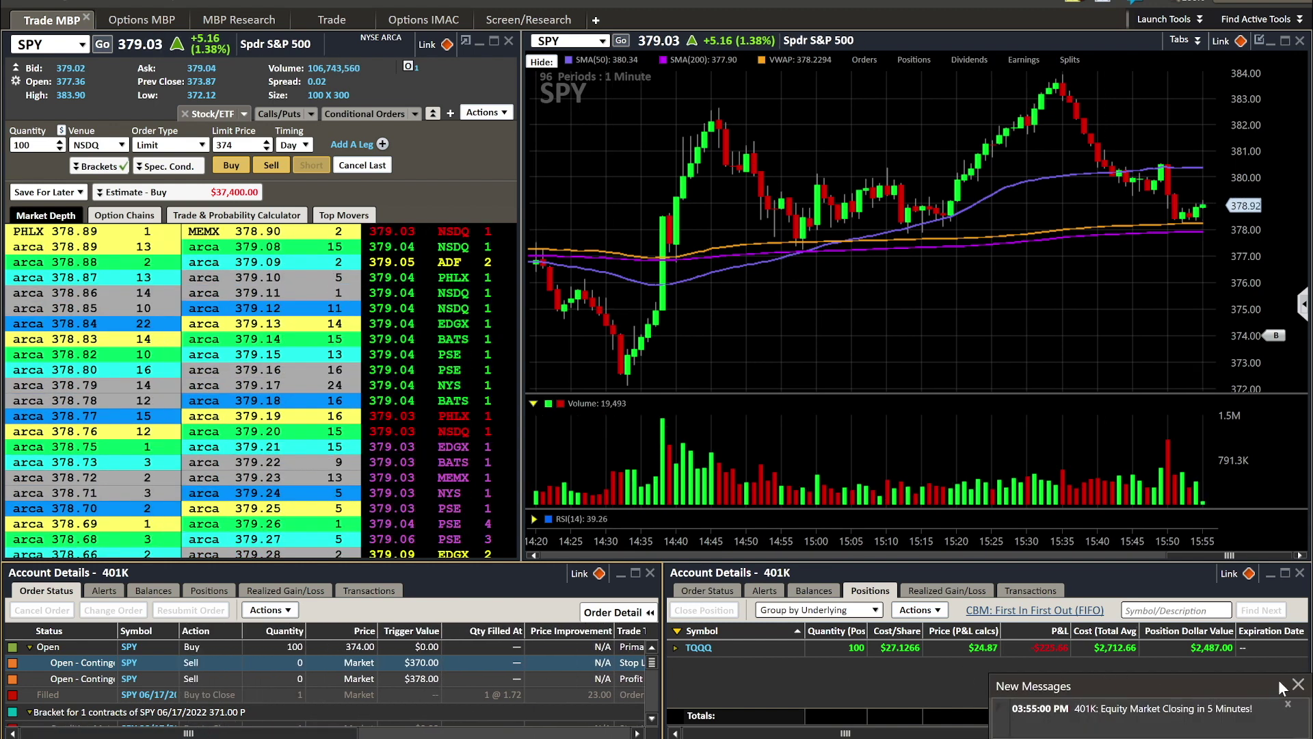
click(1298, 684)
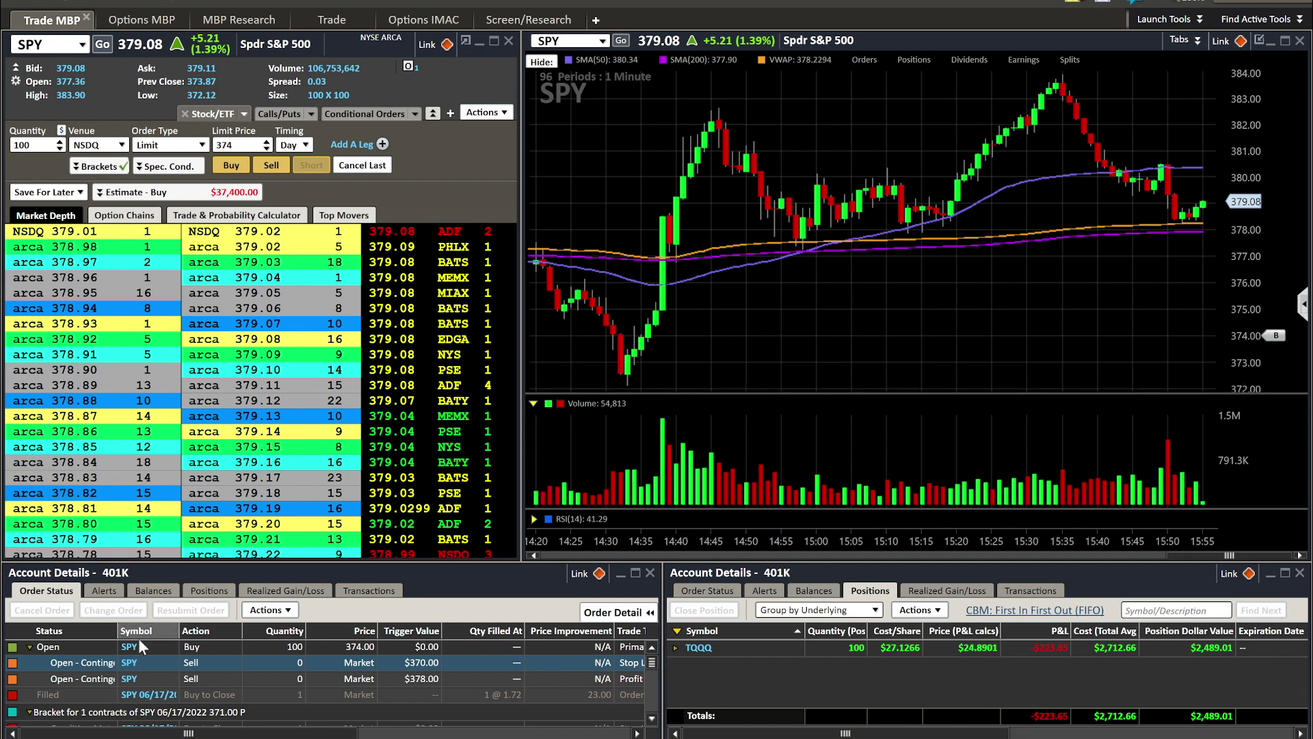
Review the open SPY buy order's editable terms without changing them, and cancel the order.
click(63, 645)
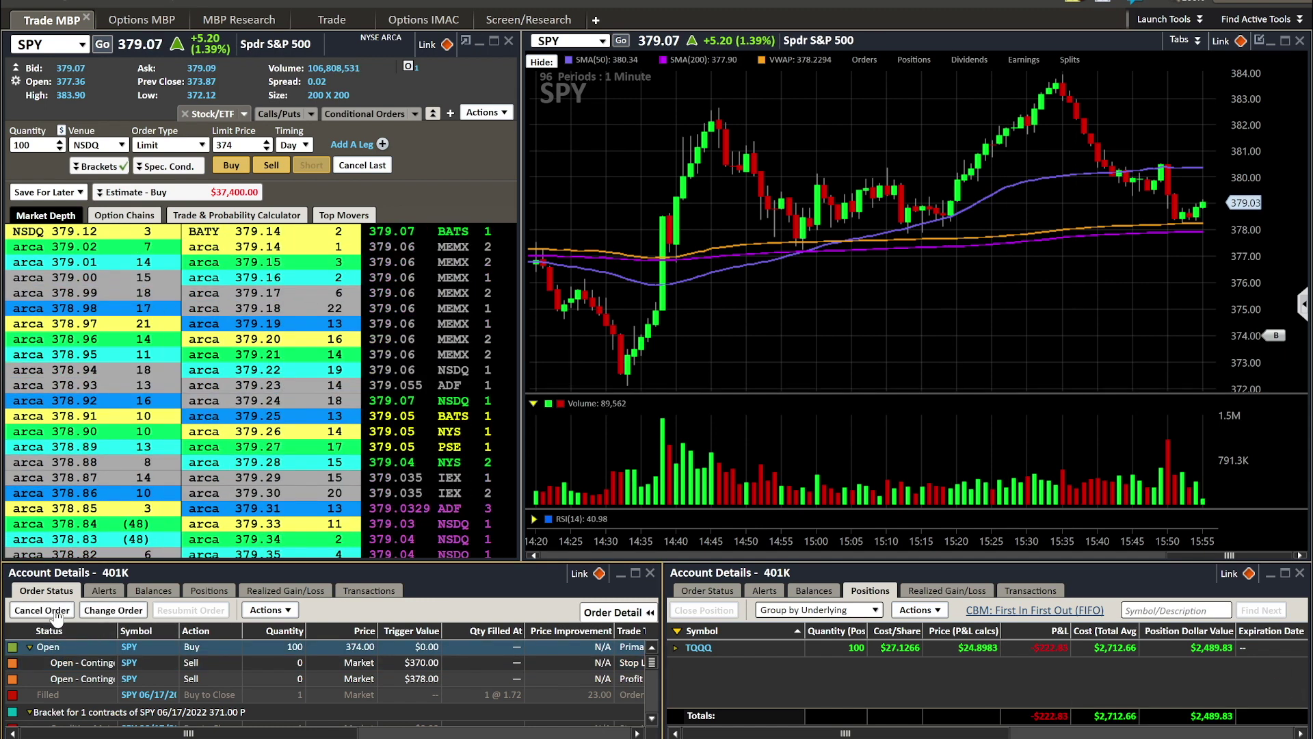
click(128, 615)
drag(264, 622, 219, 444)
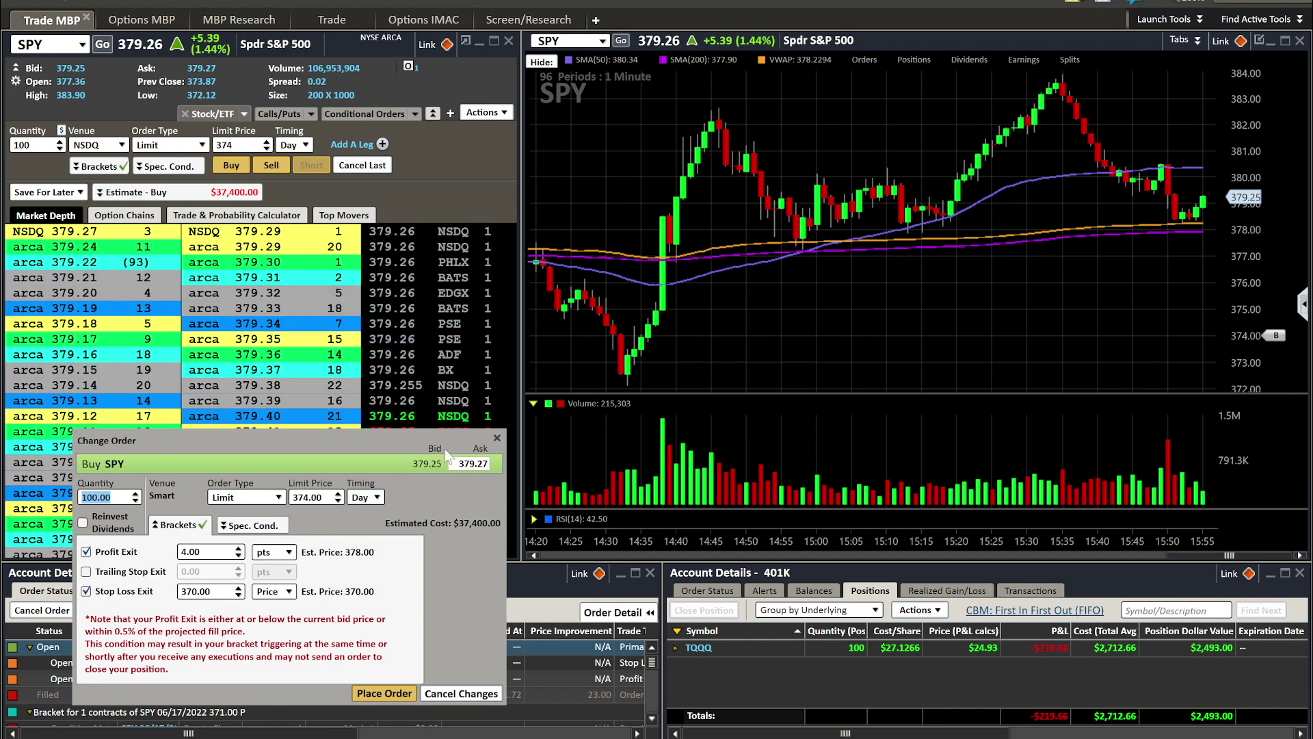
click(497, 438)
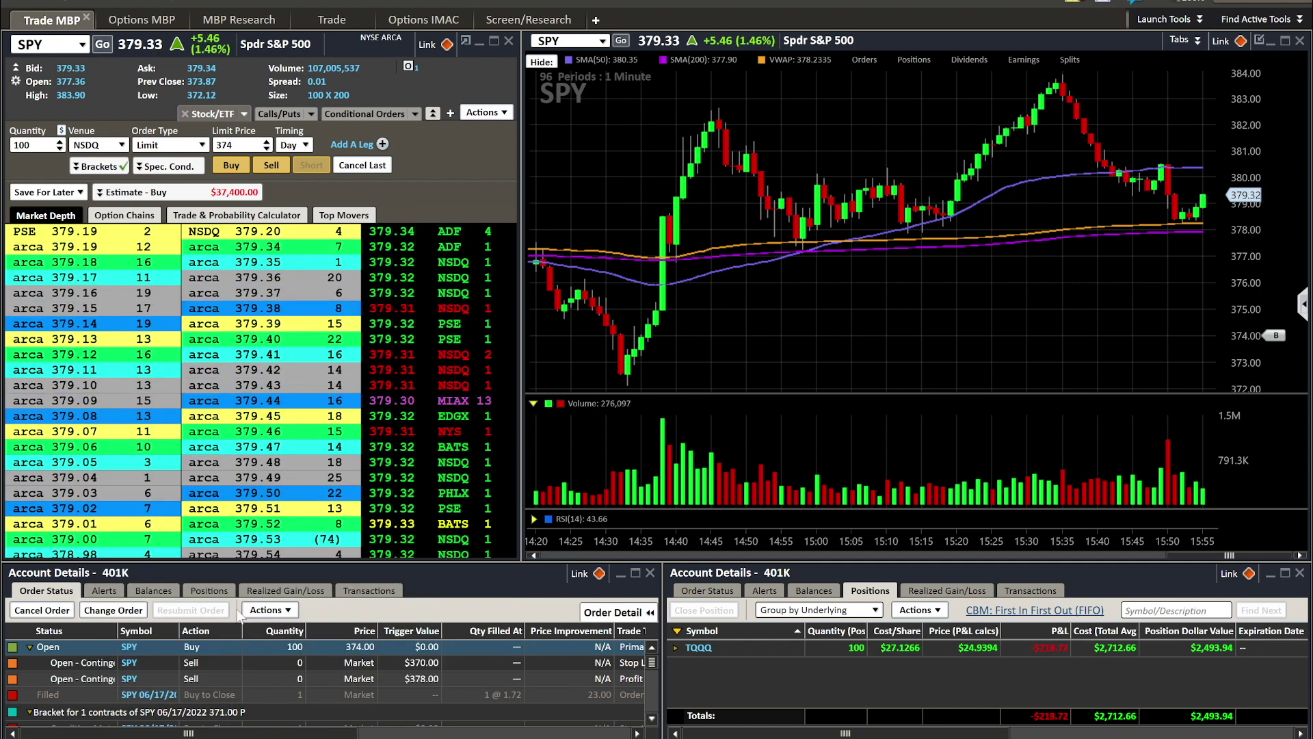
click(35, 612)
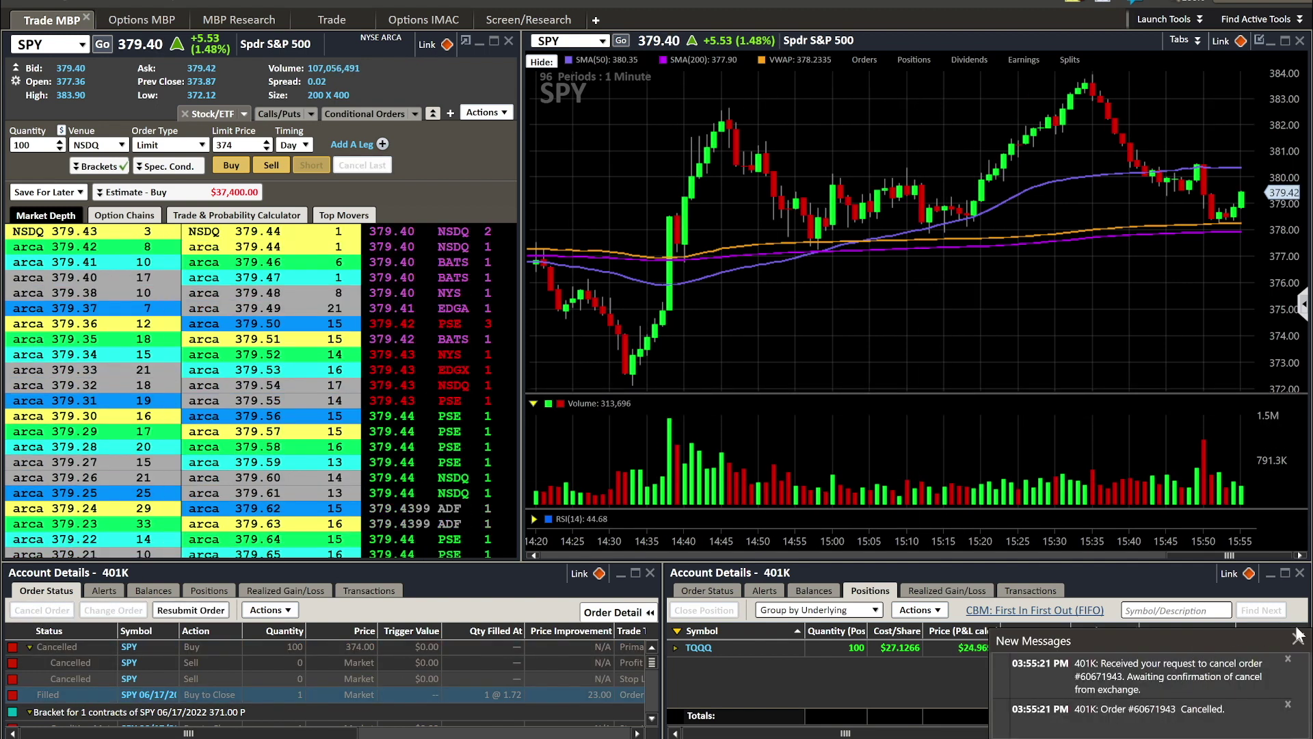
click(1298, 636)
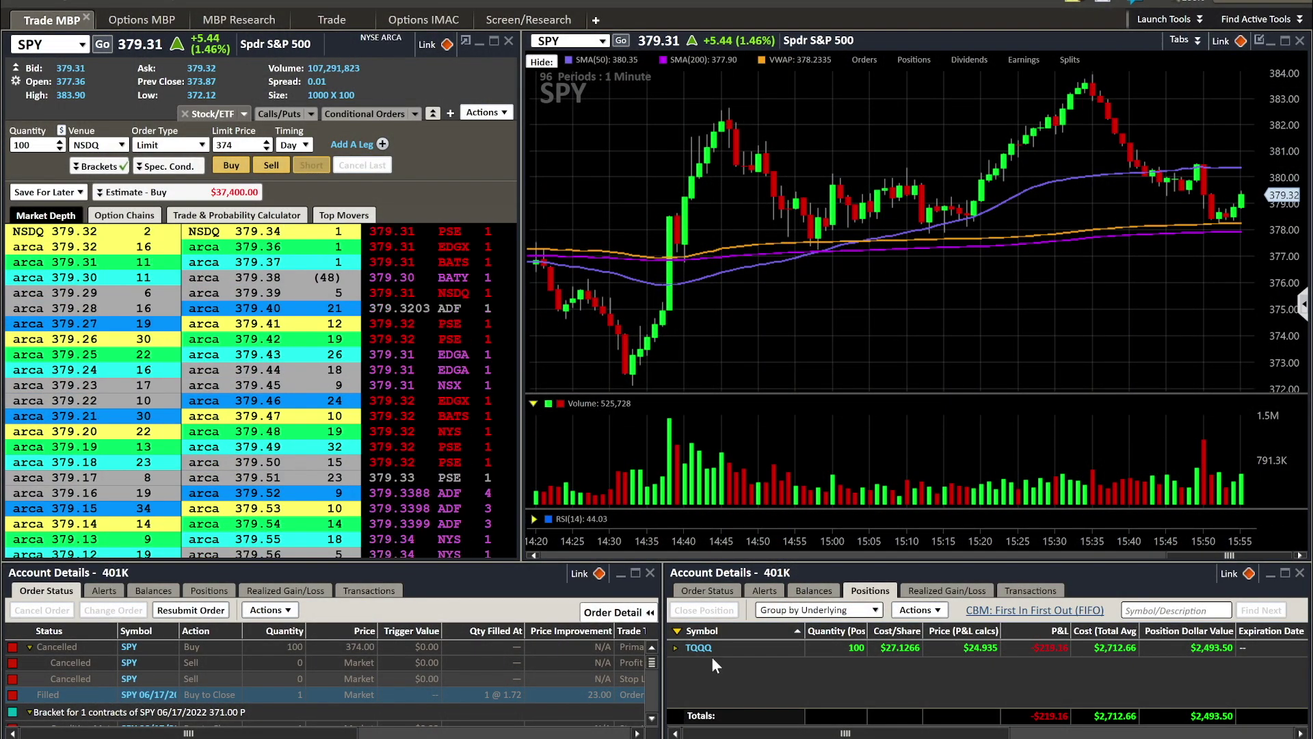
Start adding brackets to the existing TQQQ position and set the bracket quantity to 100.
click(707, 651)
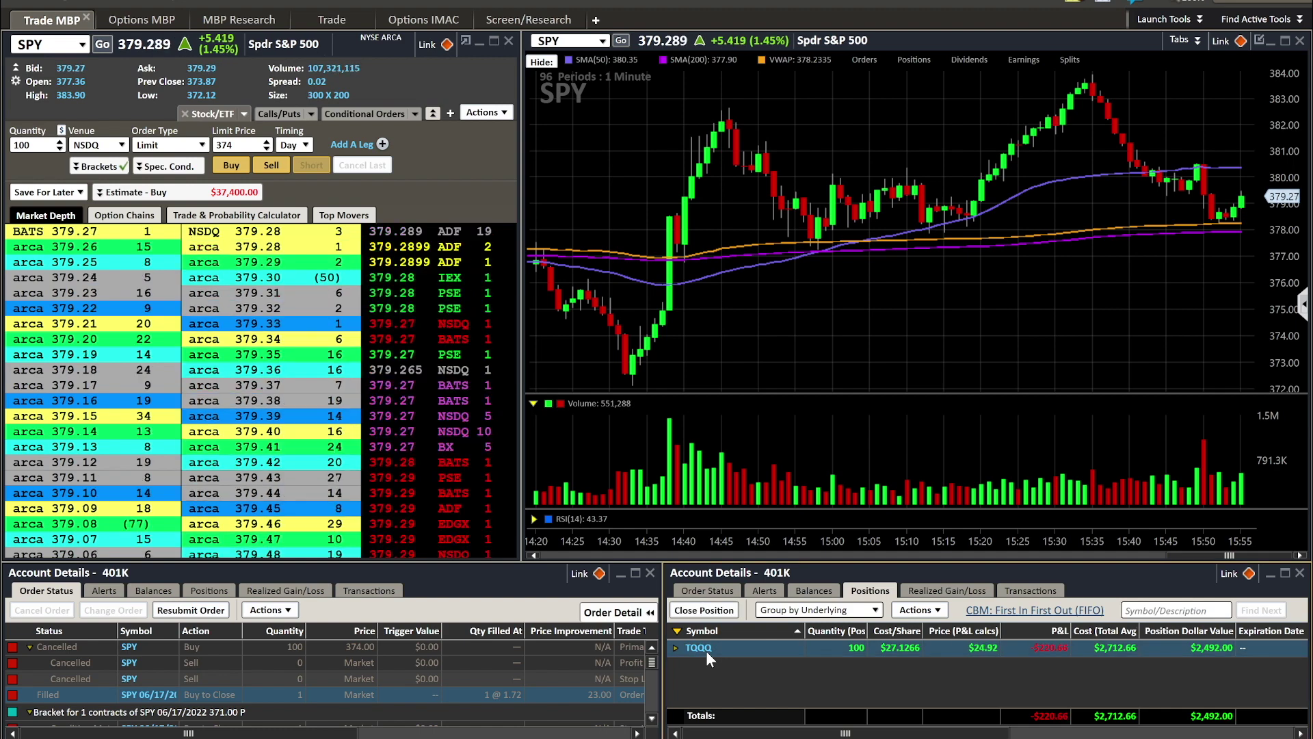
right_click(706, 650)
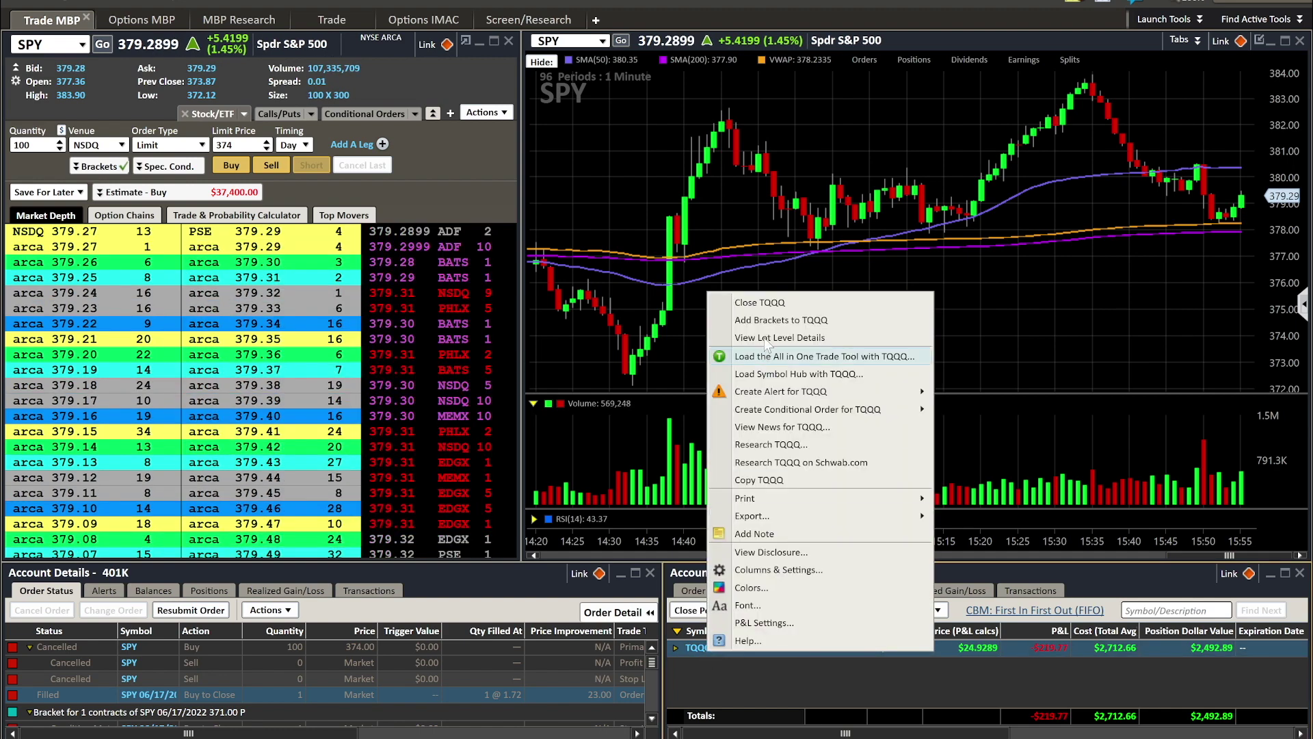
click(769, 319)
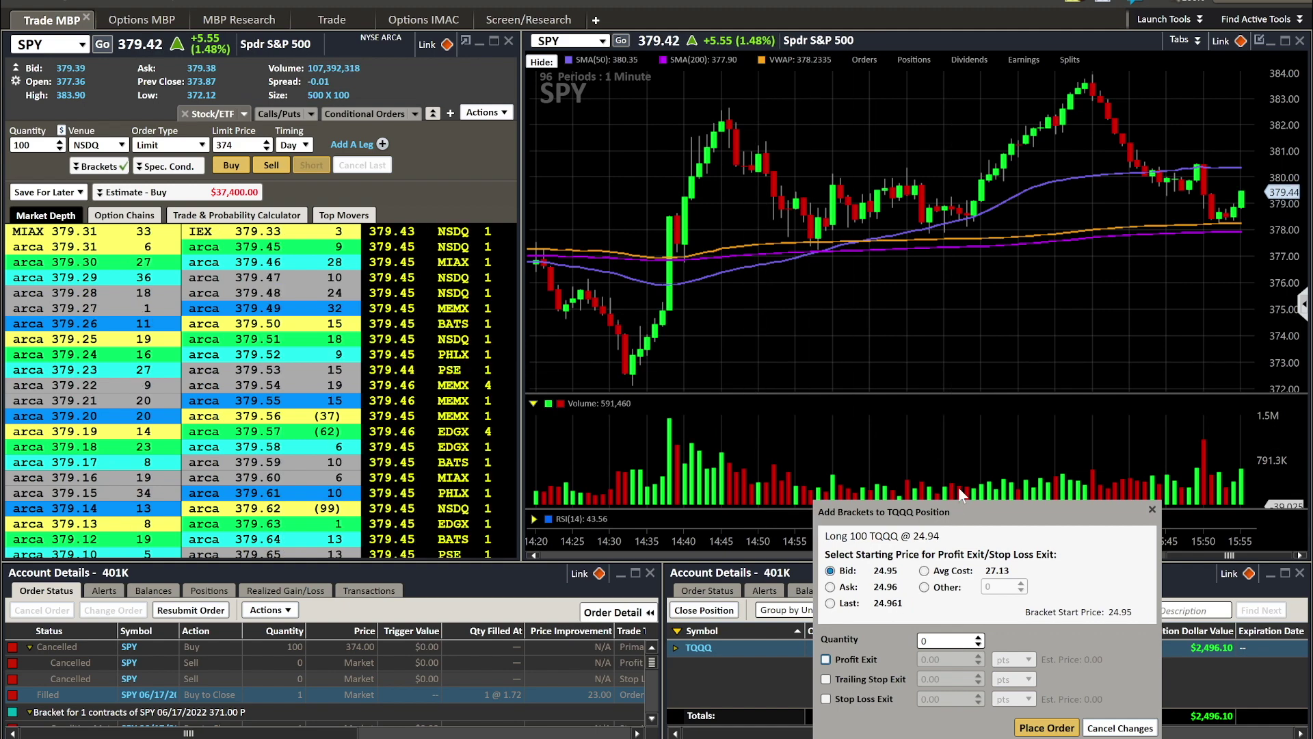
drag(956, 506, 938, 270)
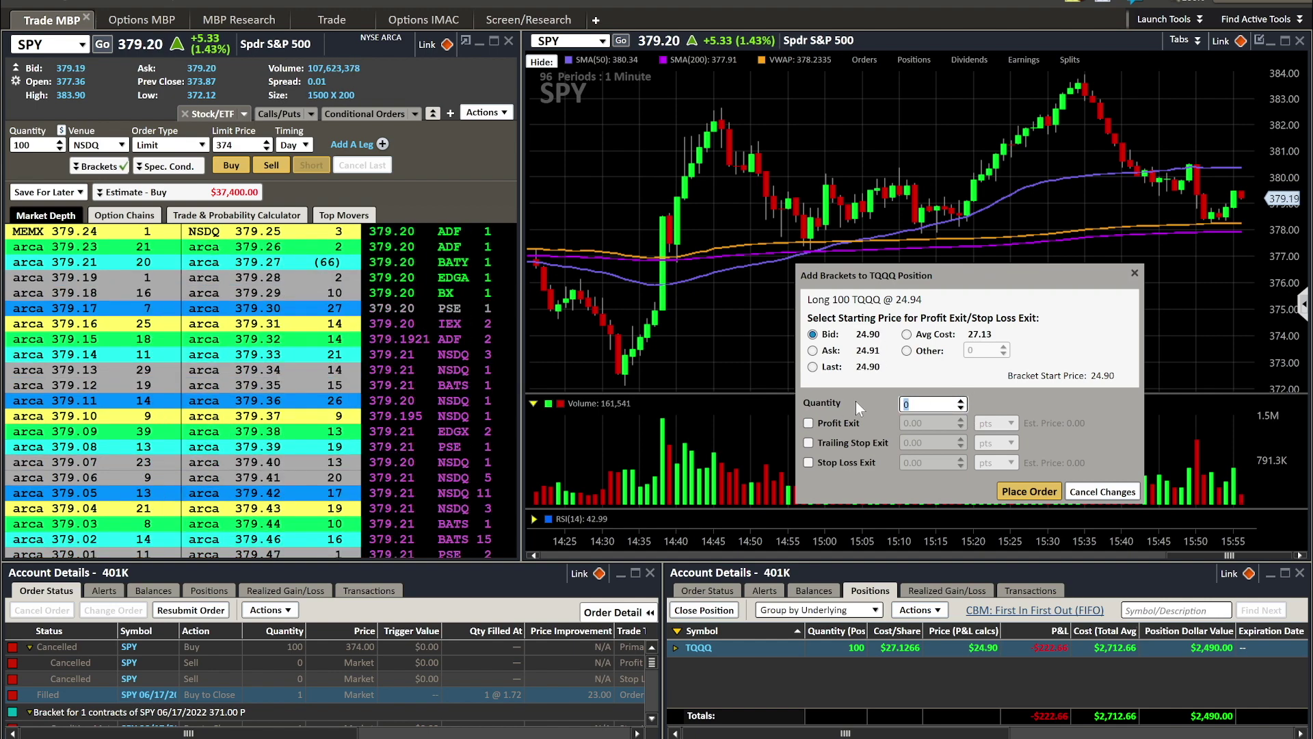
text(50)
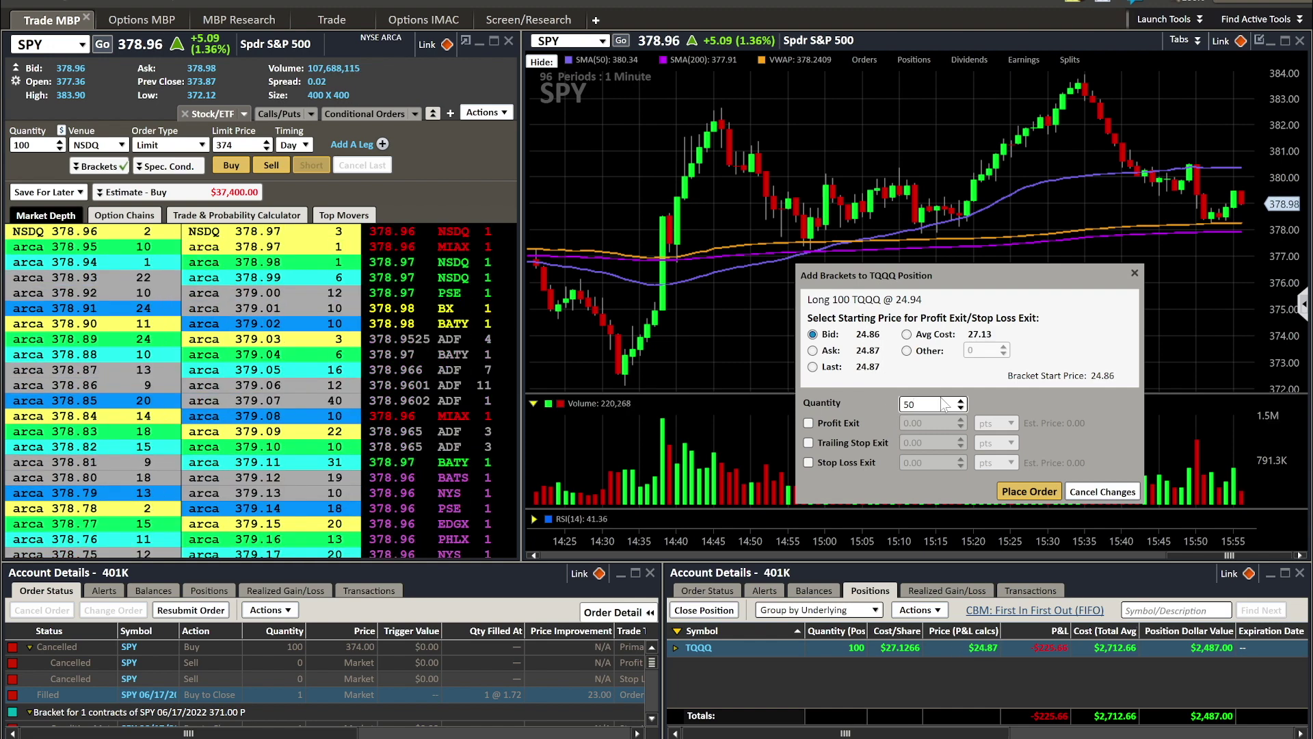
double_click(904, 405)
key(BackSpace)
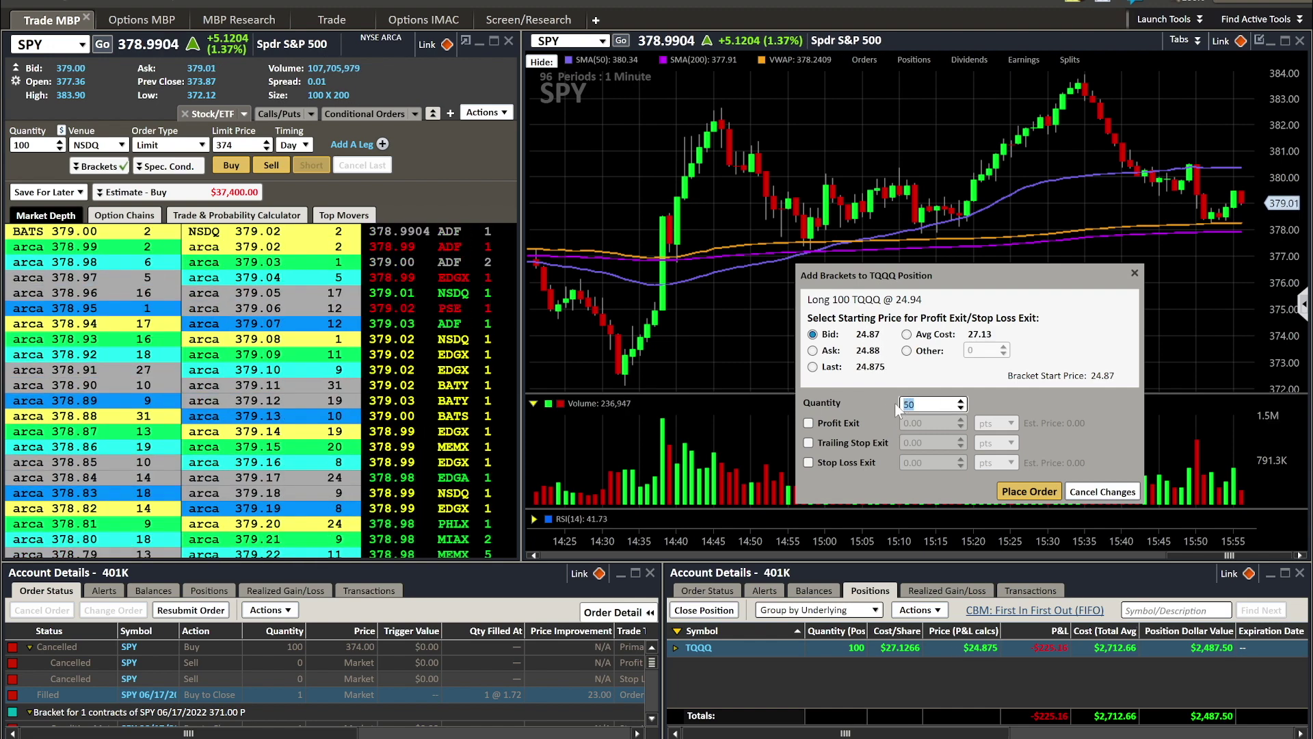
text(1)
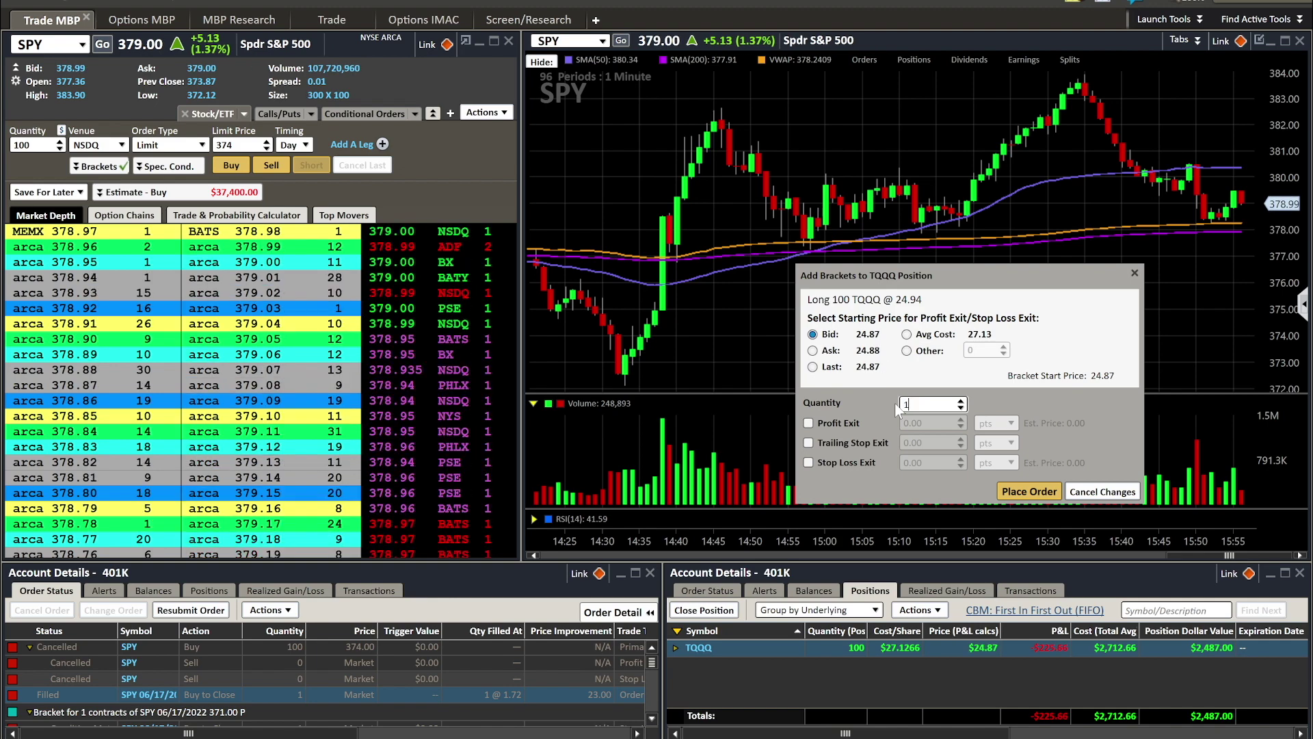
text(00)
Enable the Profit Exit bracket for the TQQQ position with a value of 35 and the unit Price.
click(851, 421)
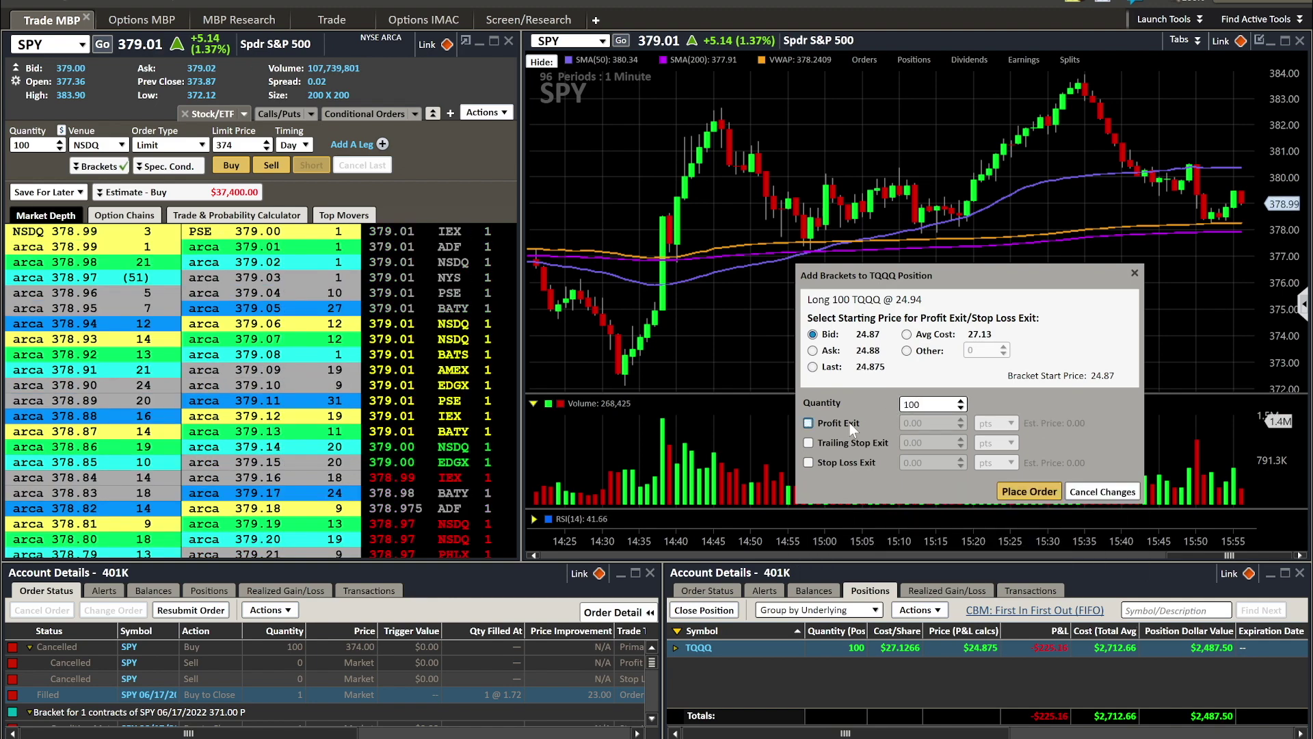
key(Tab)
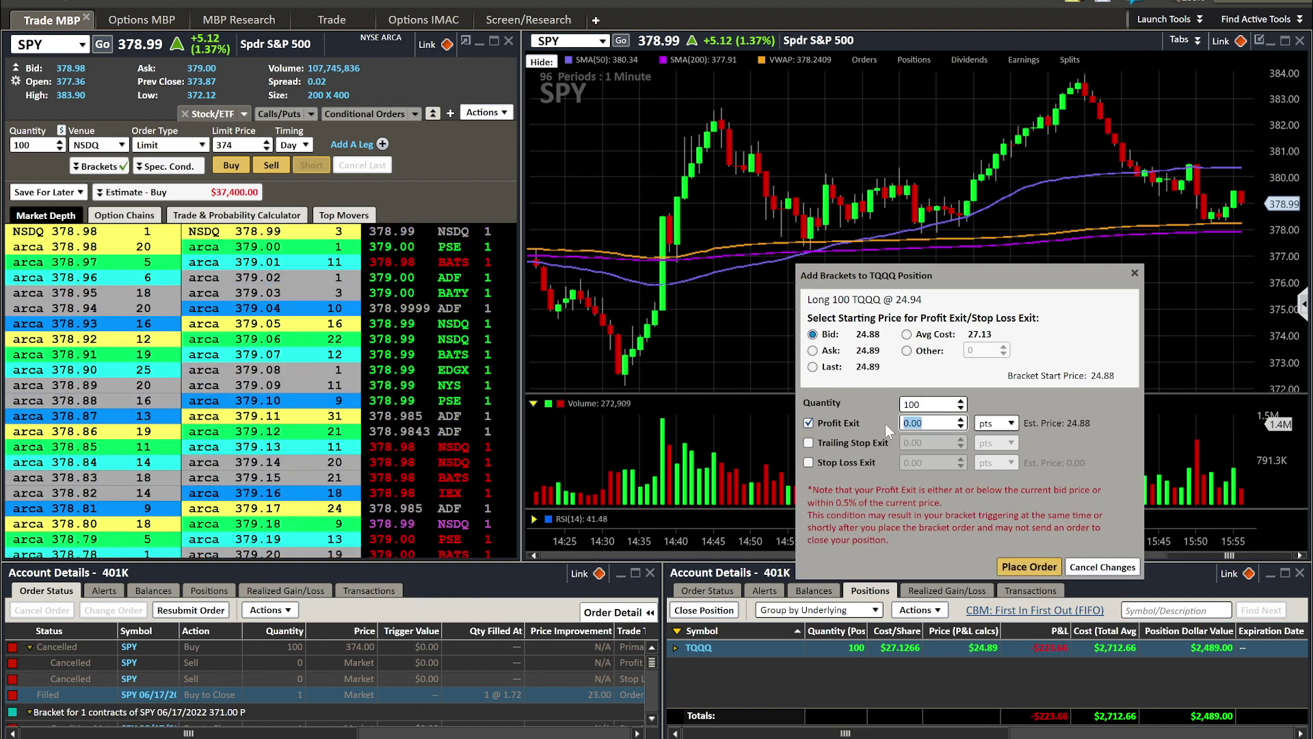
text(35)
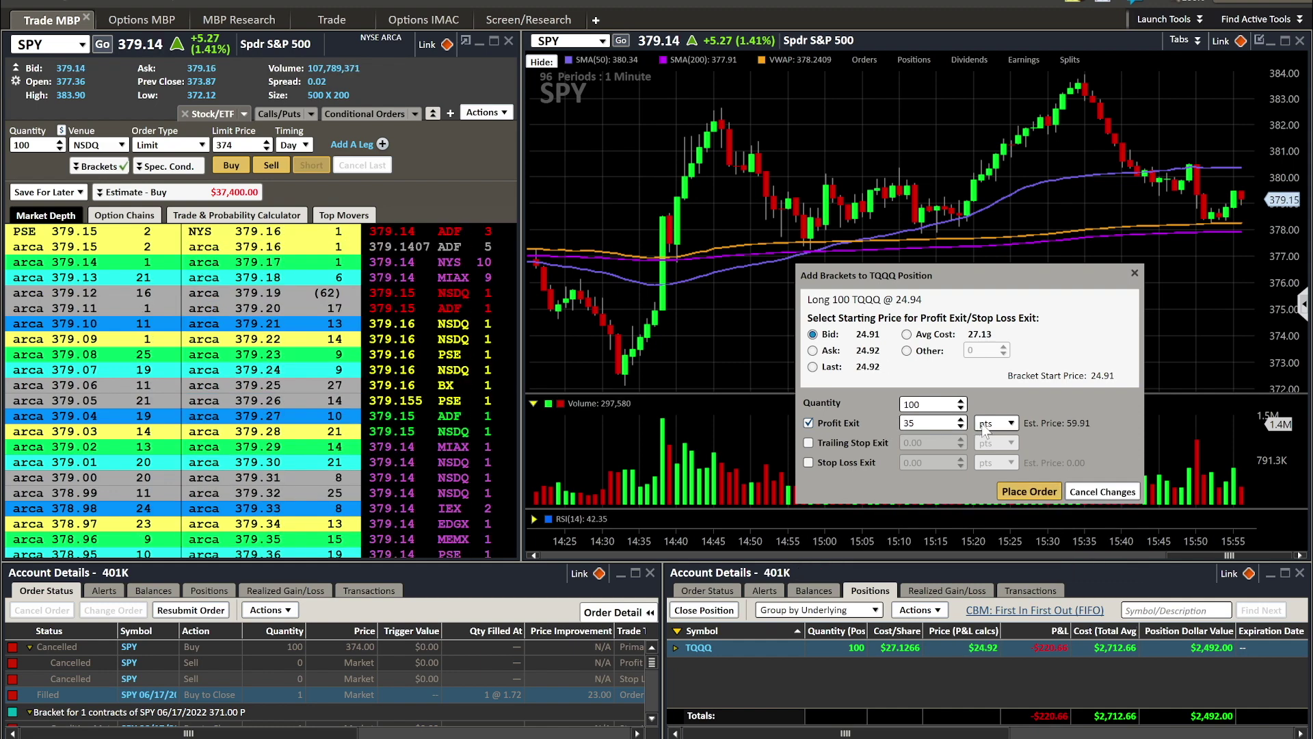
click(994, 424)
click(988, 470)
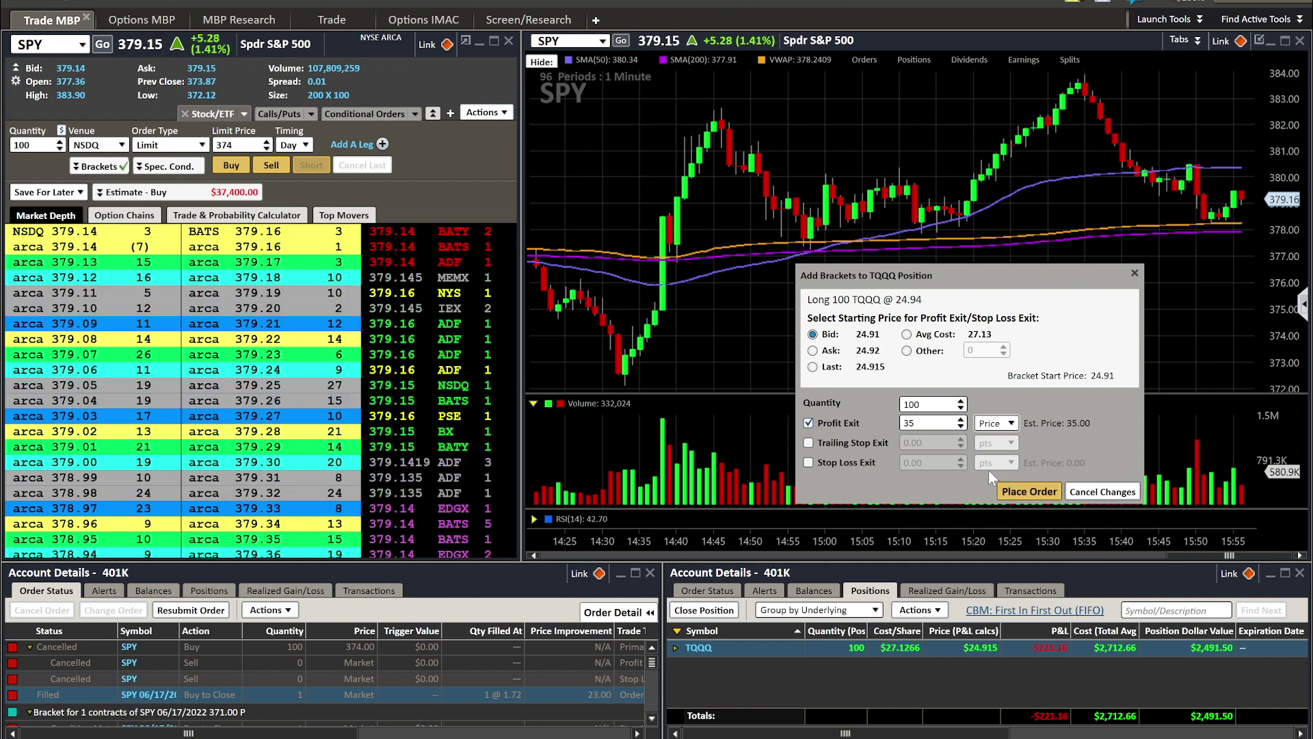
Enable the Stop Loss Exit bracket with a value of 20 and the unit Price, and place the TQQQ bracket order.
click(809, 462)
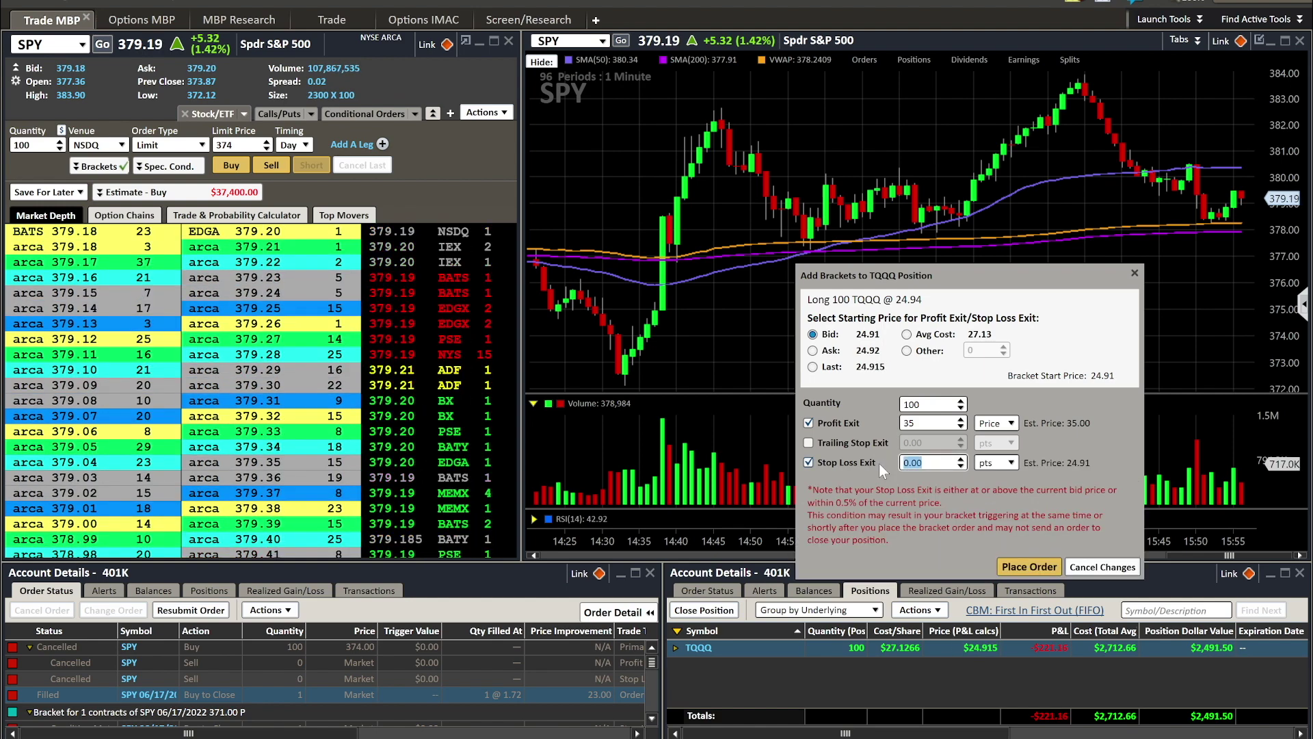
text(20)
click(988, 462)
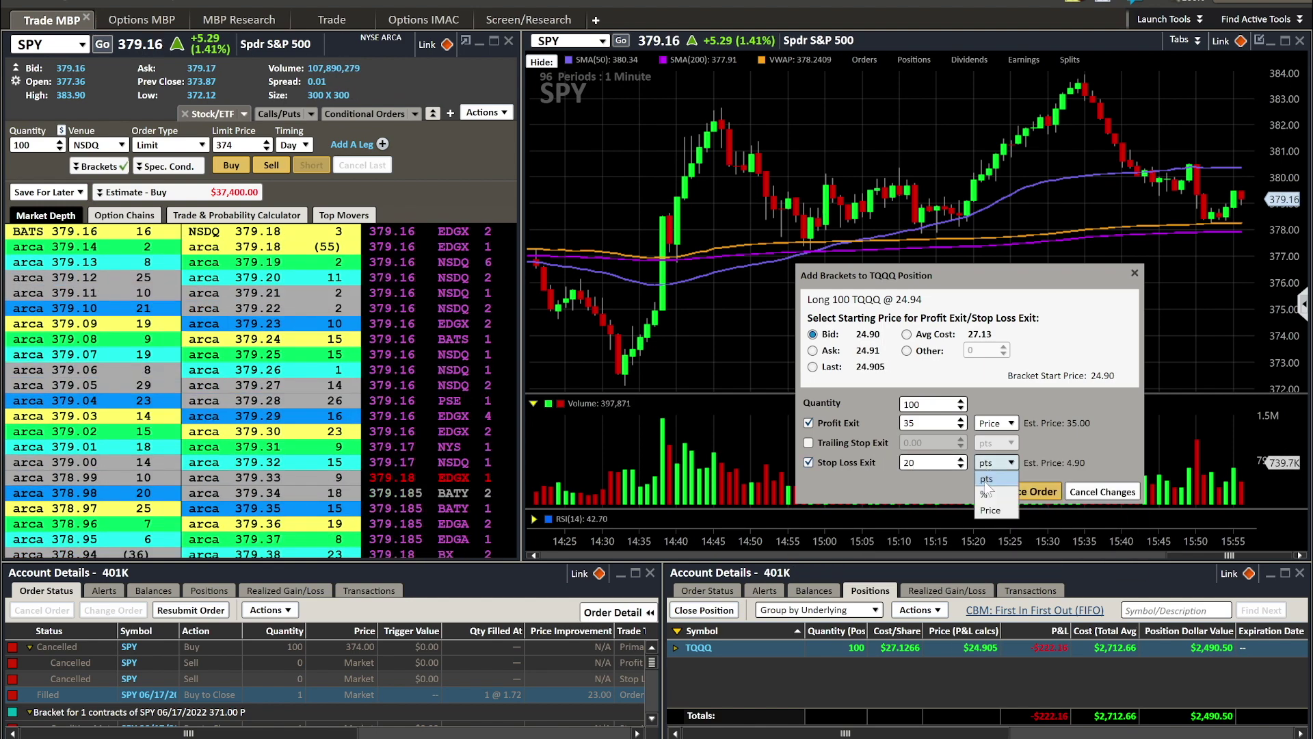
click(985, 512)
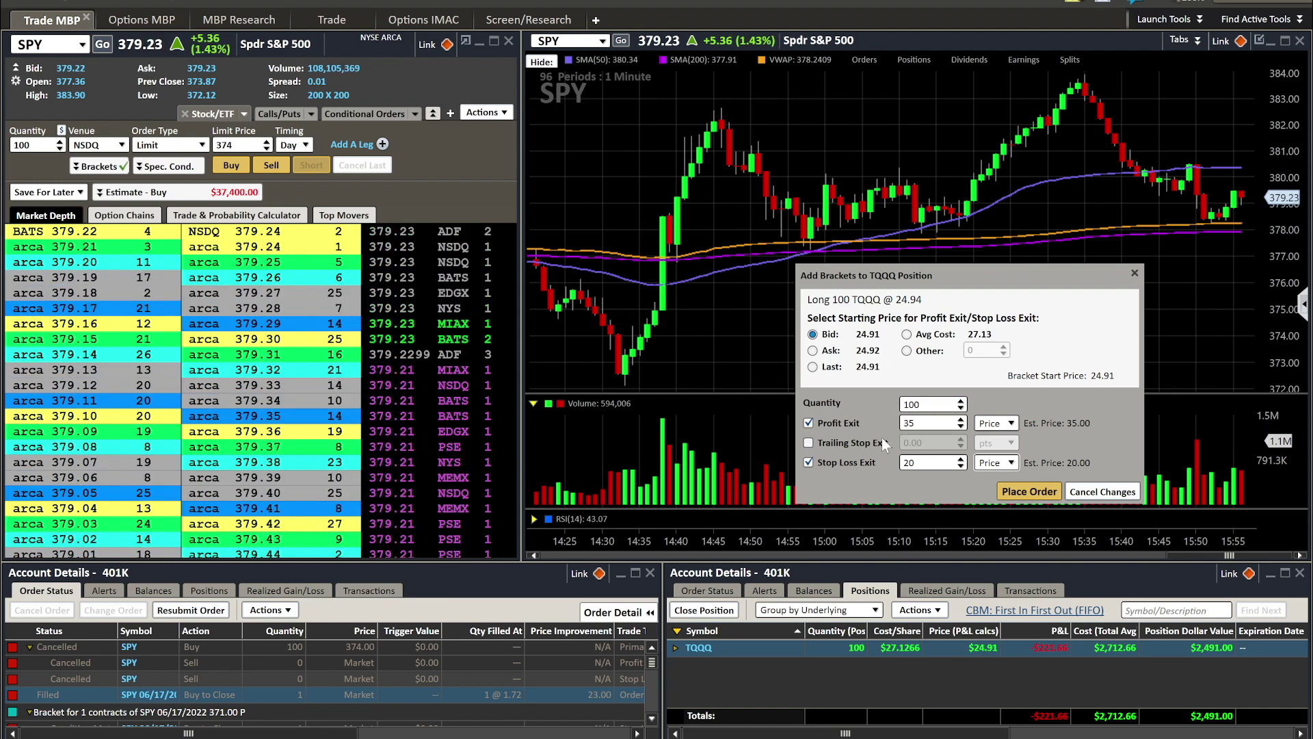
click(1029, 492)
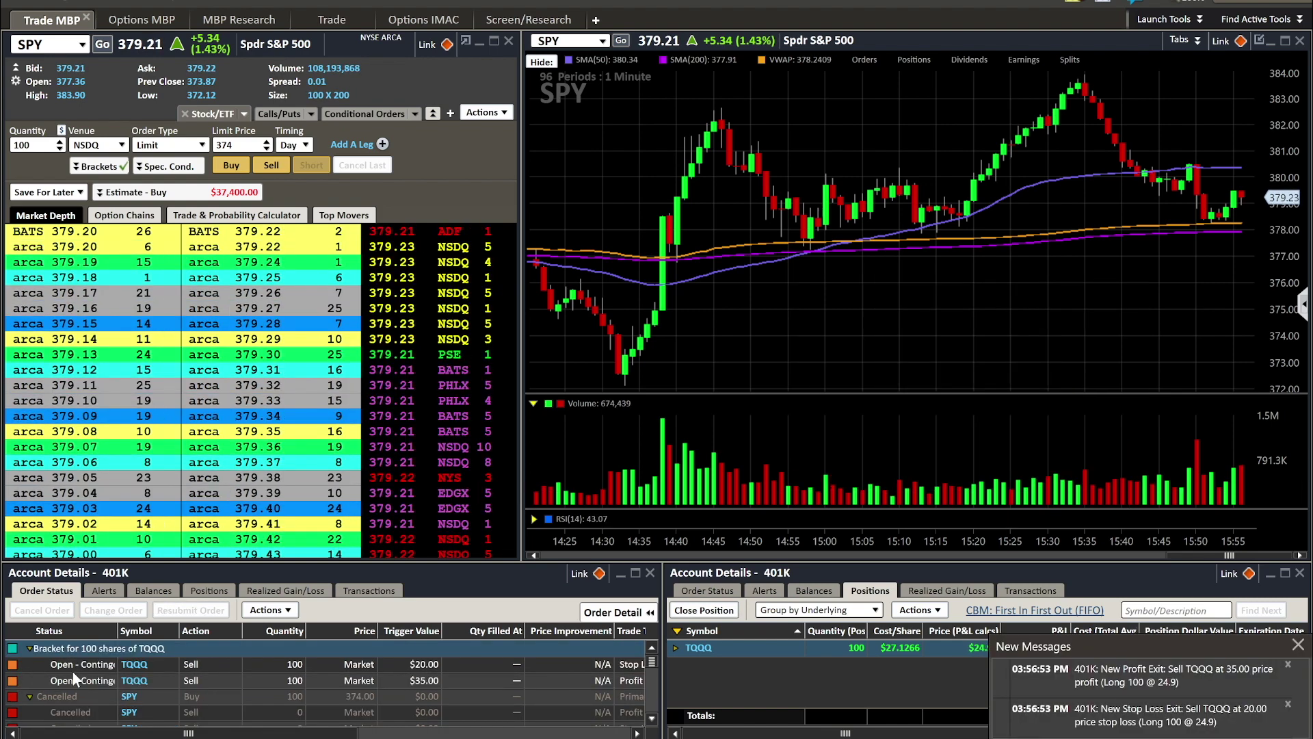
click(1297, 644)
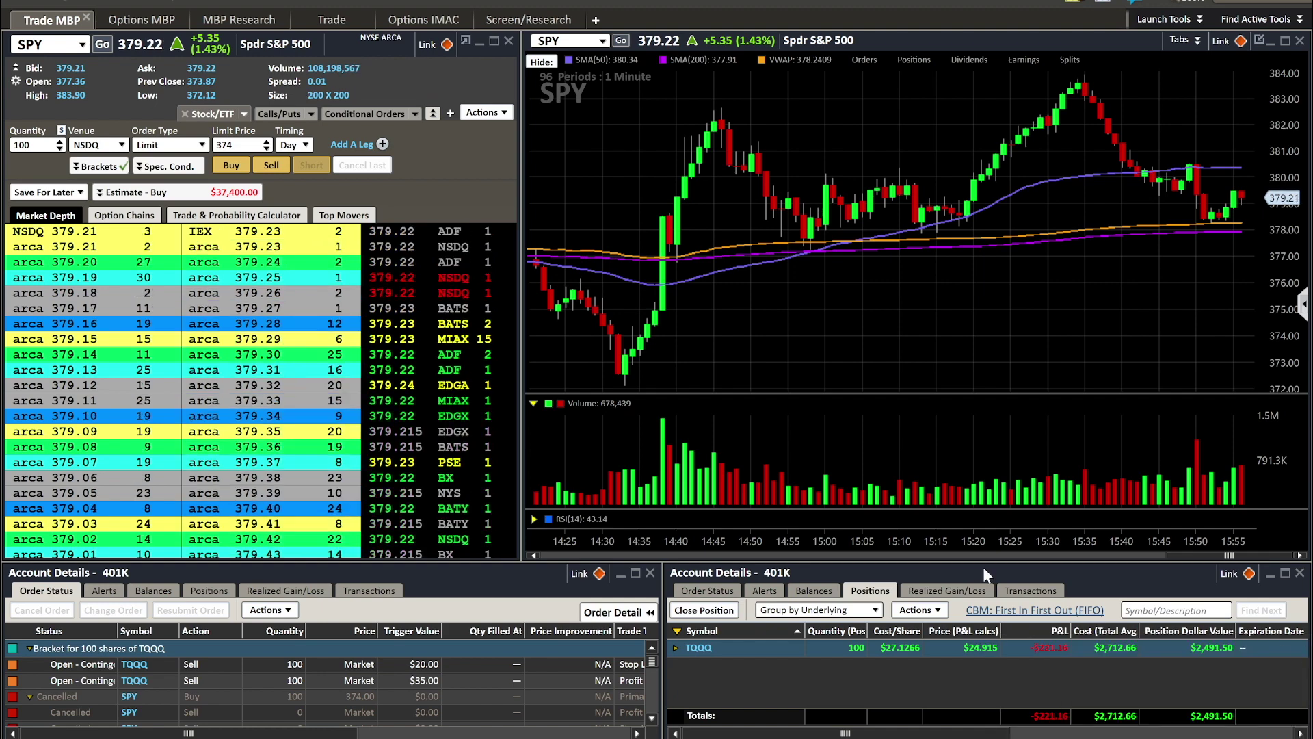
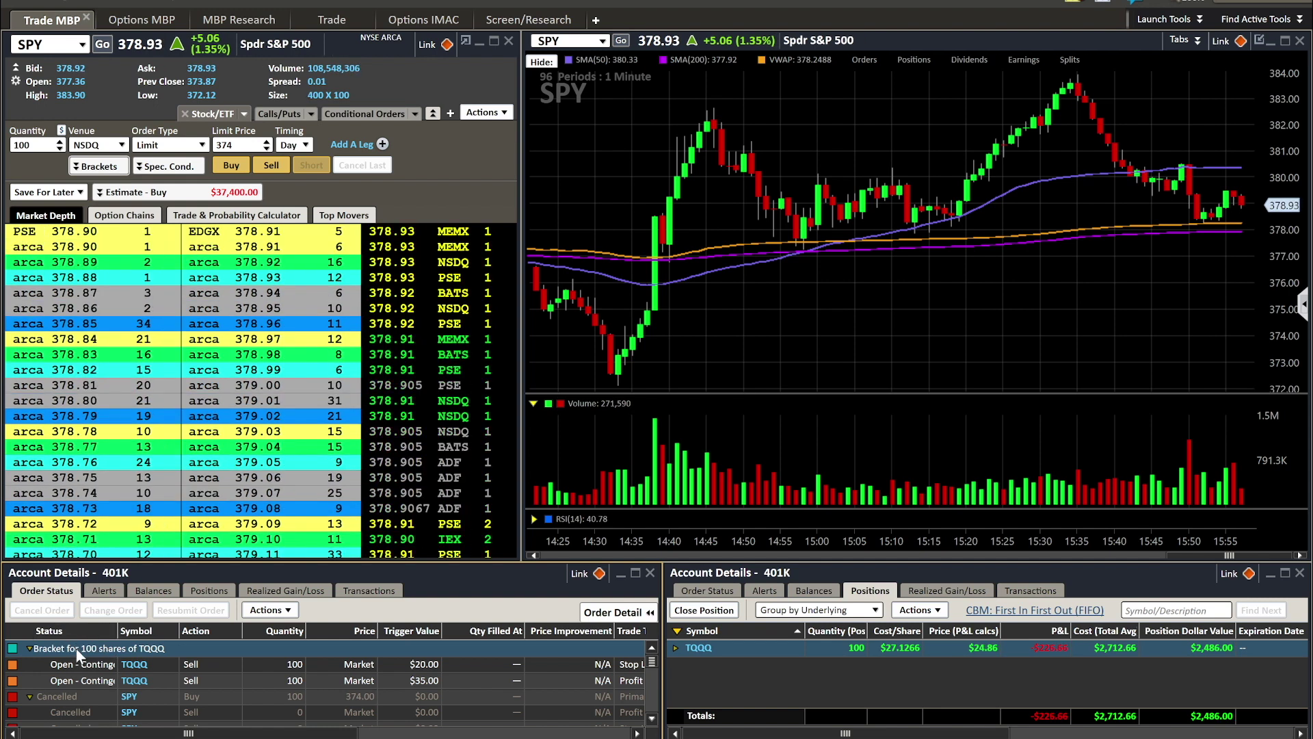
Review the TQQQ bracket's editable settings without changing them, and check the actions offered for the bracket and the TQQQ position.
right_click(81, 645)
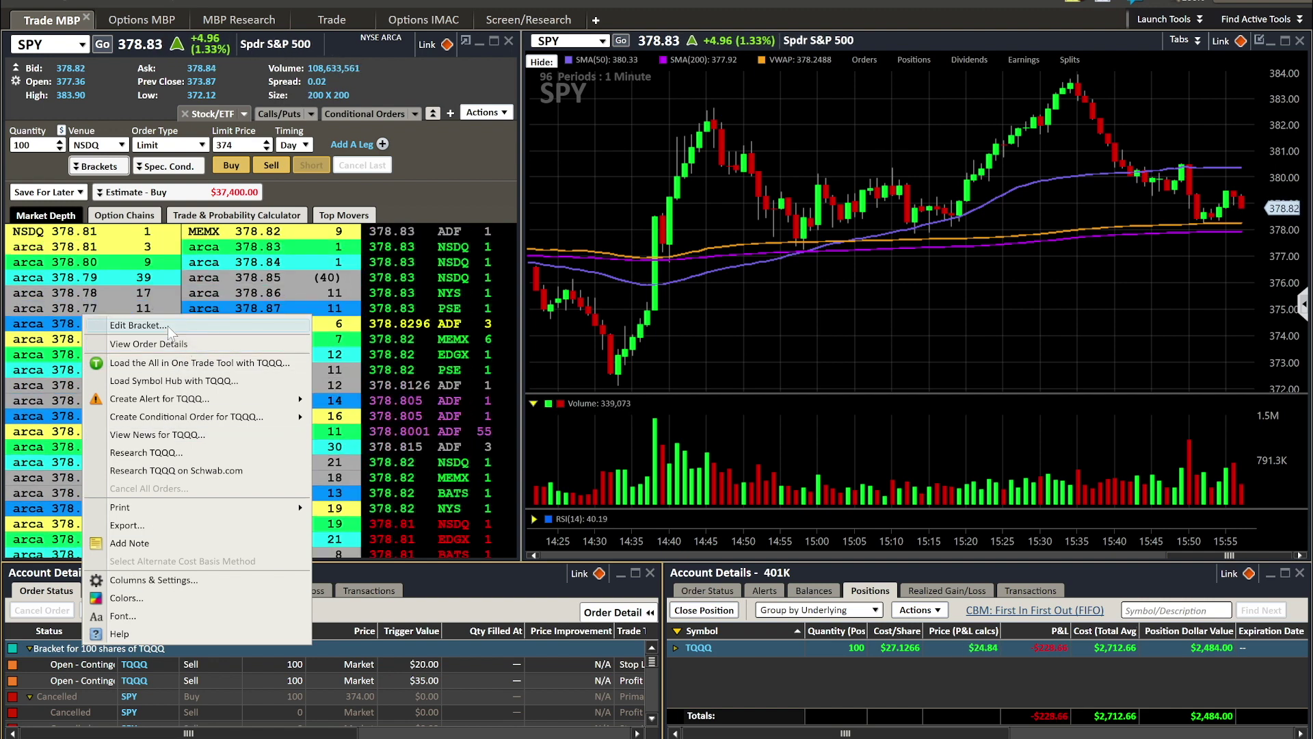
click(171, 326)
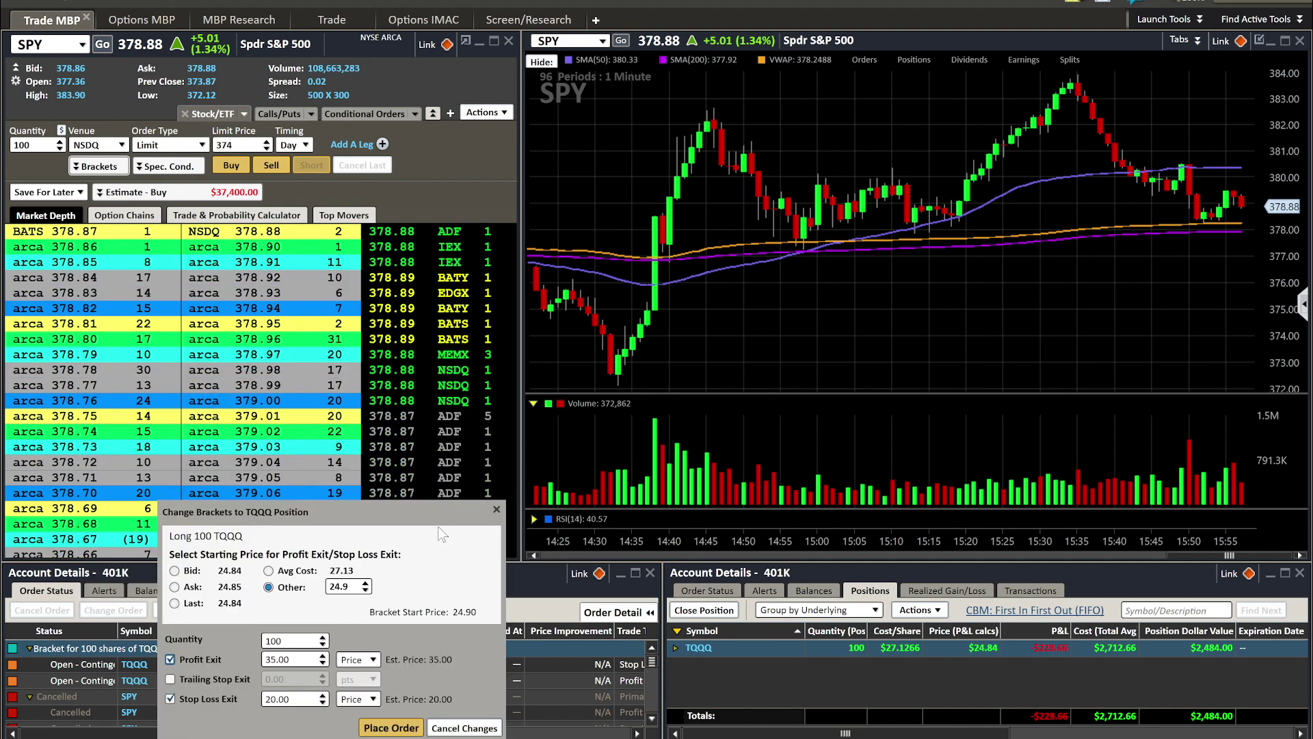
click(493, 510)
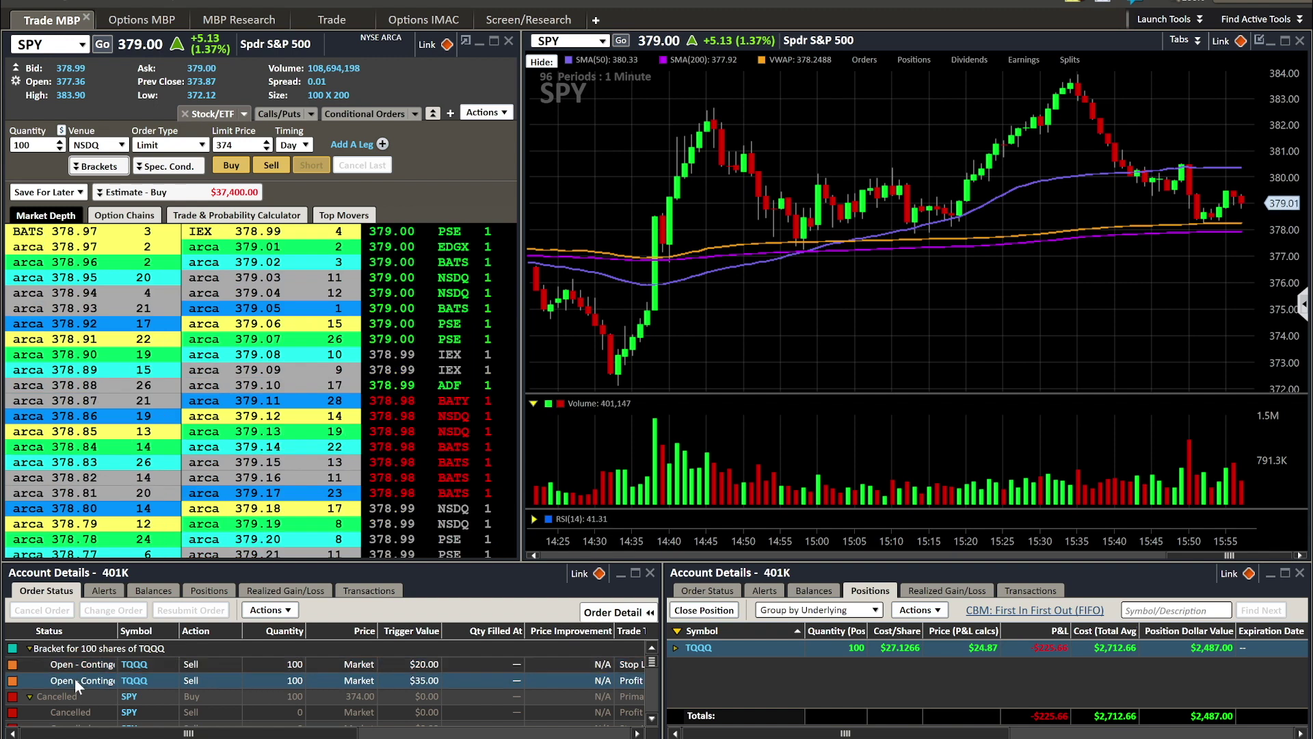
right_click(87, 654)
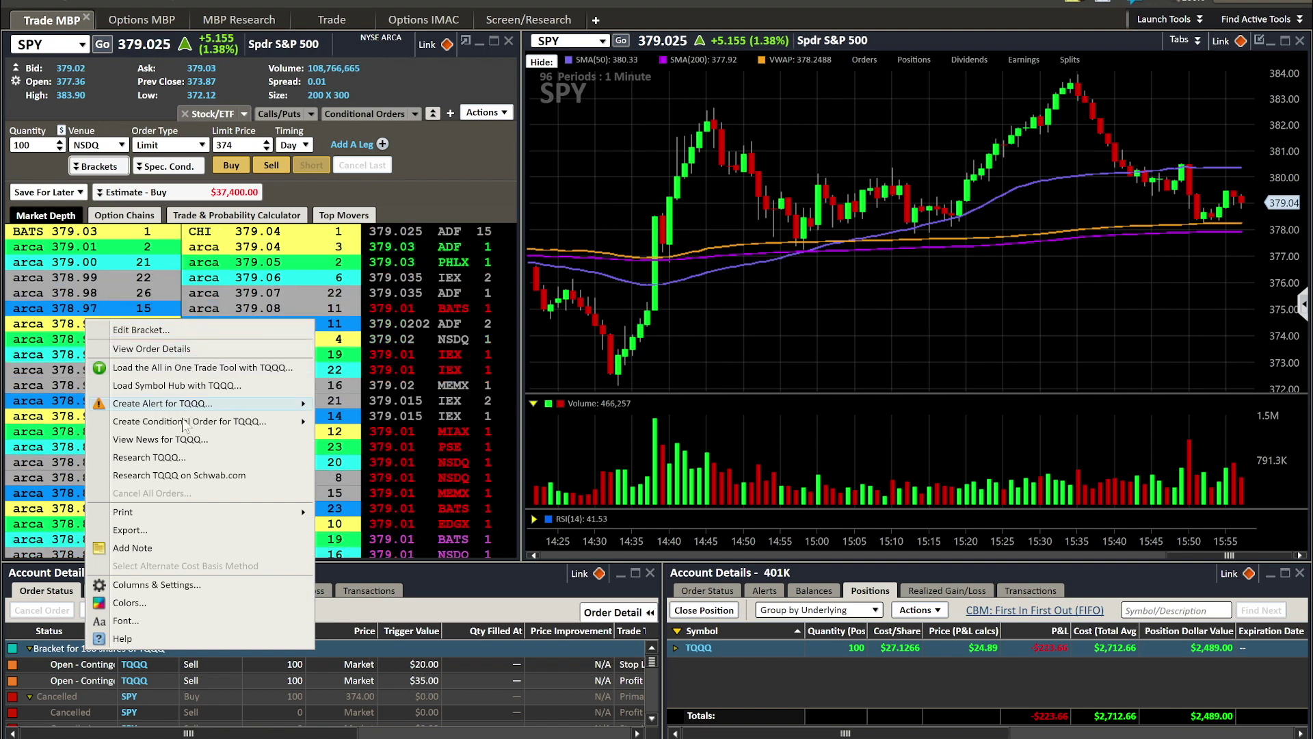
click(506, 352)
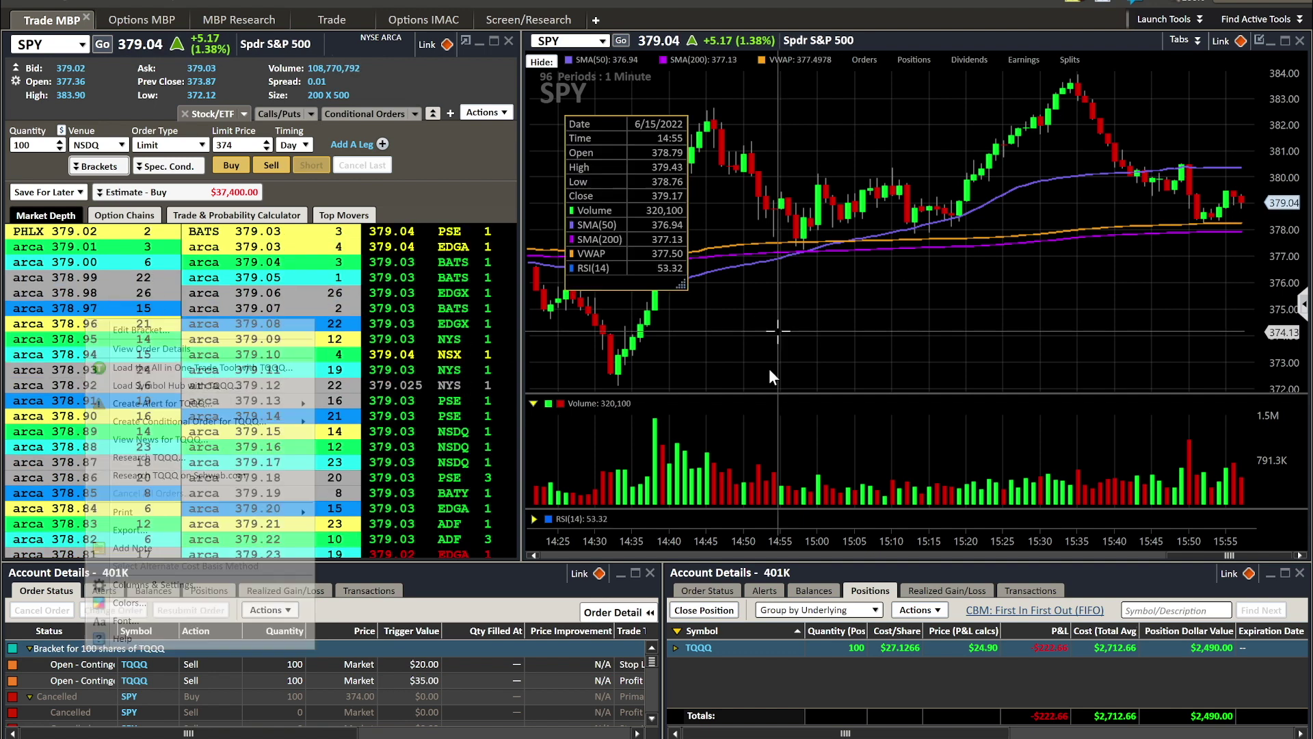
right_click(704, 648)
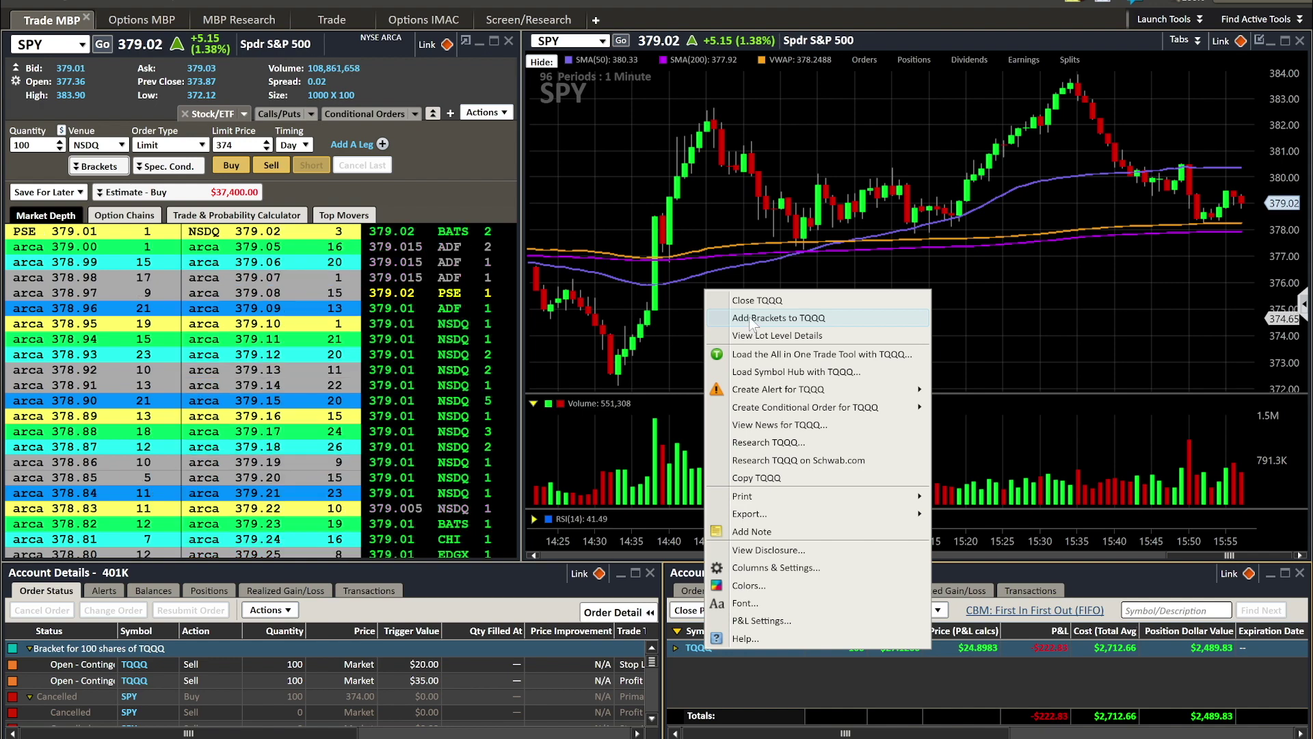
click(1027, 310)
Edit the TQQQ bracket to clear the quantity and disable Profit Exit and Stop Loss Exit, and submit the change to remove both exits.
right_click(69, 643)
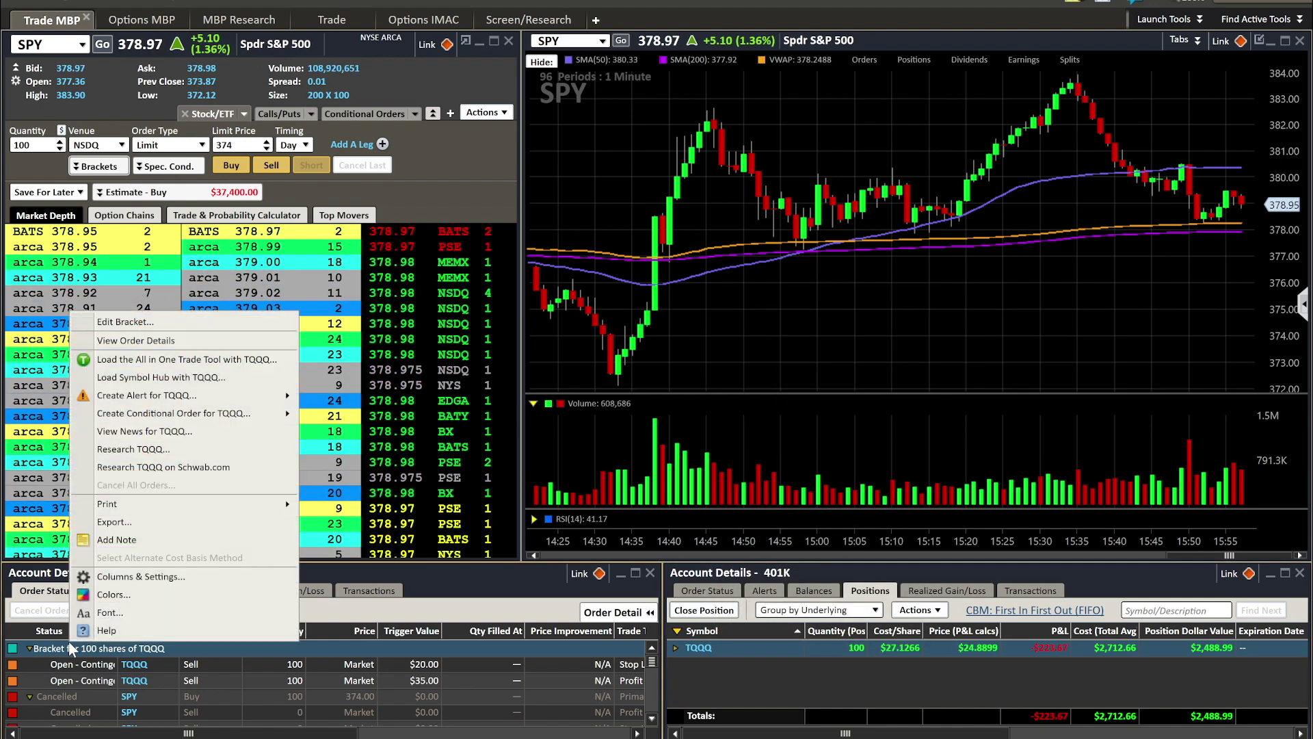
click(157, 320)
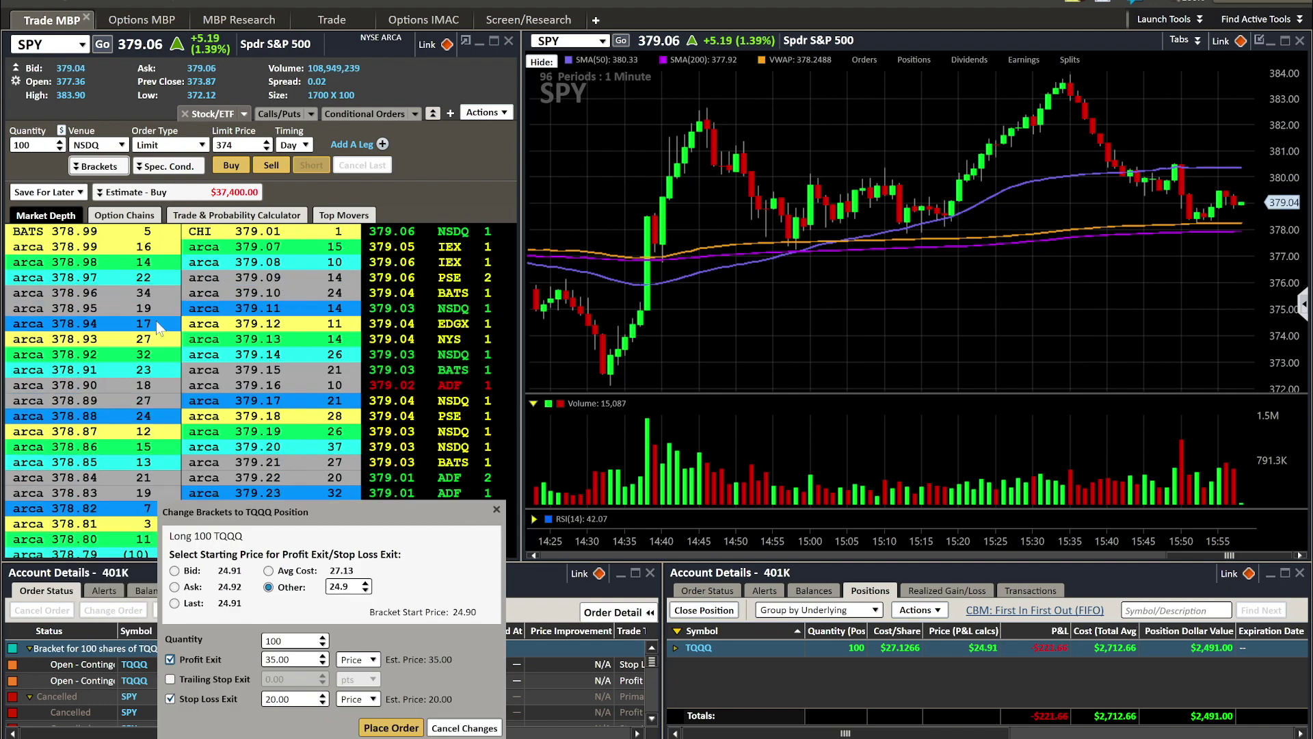
drag(332, 523, 783, 282)
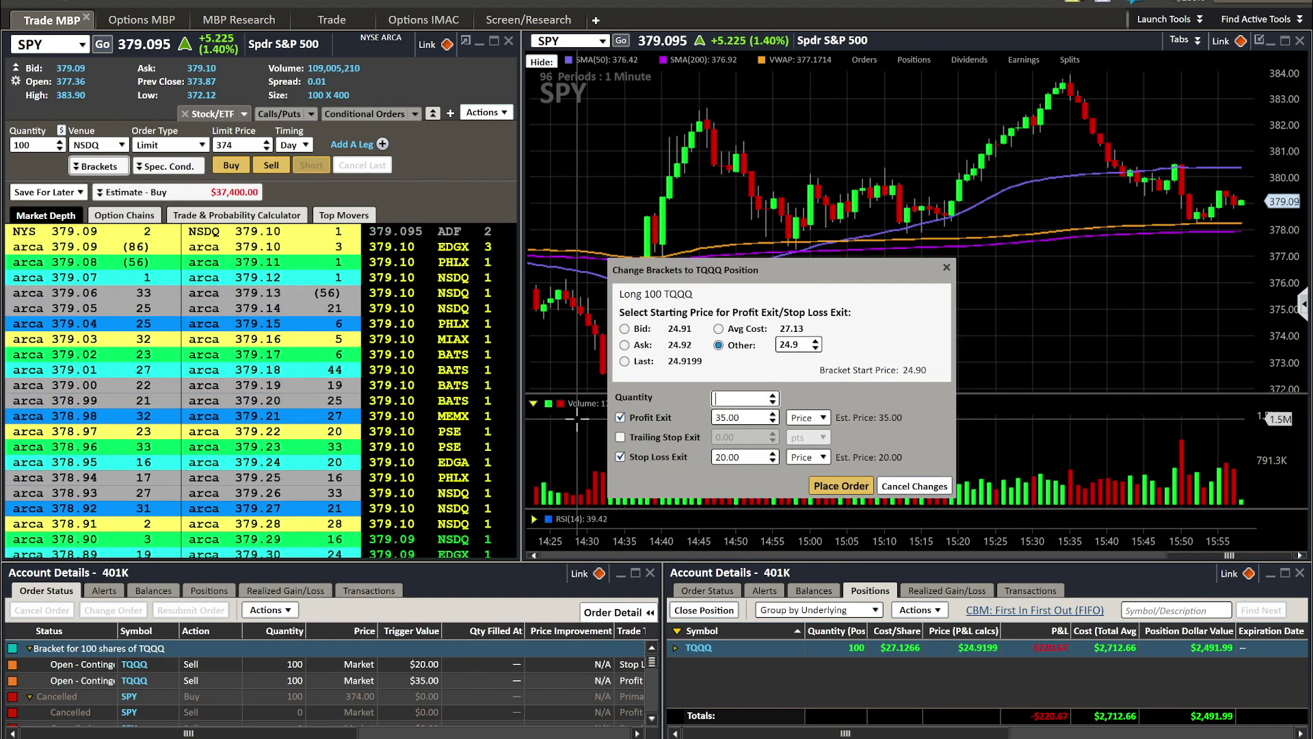
click(642, 419)
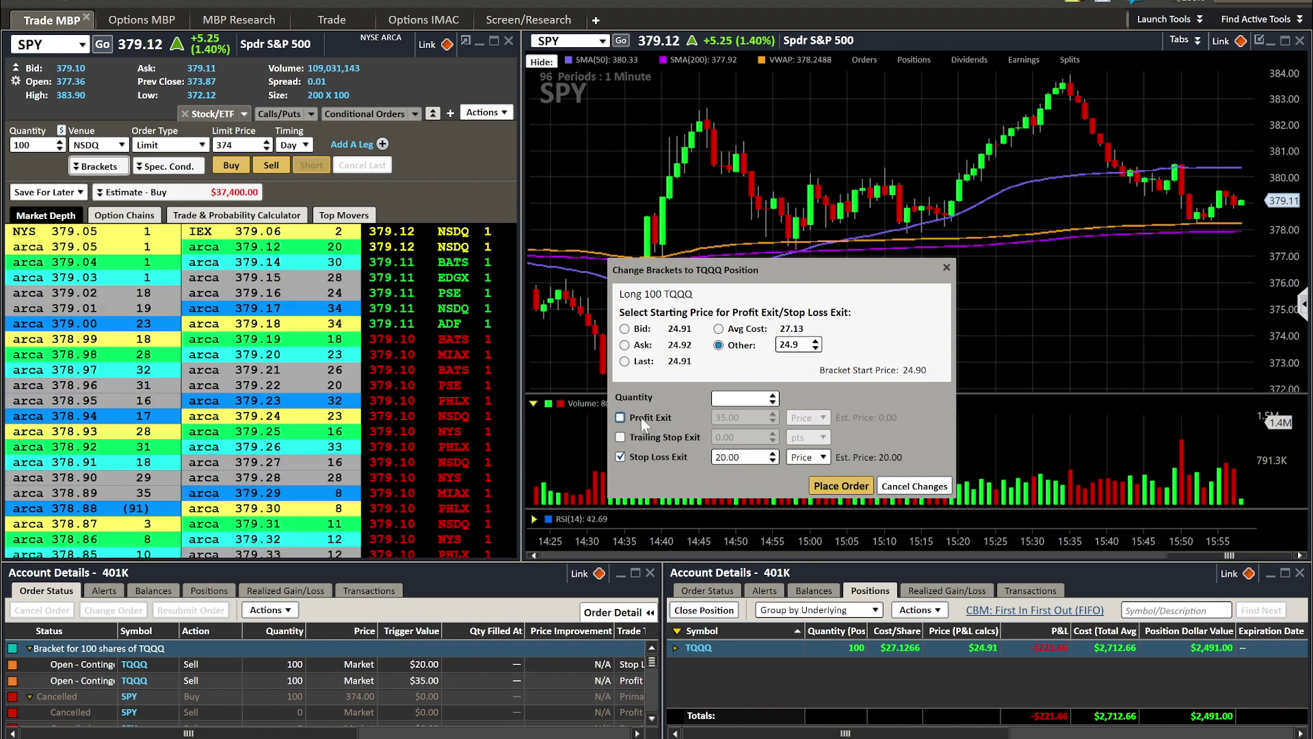
click(655, 454)
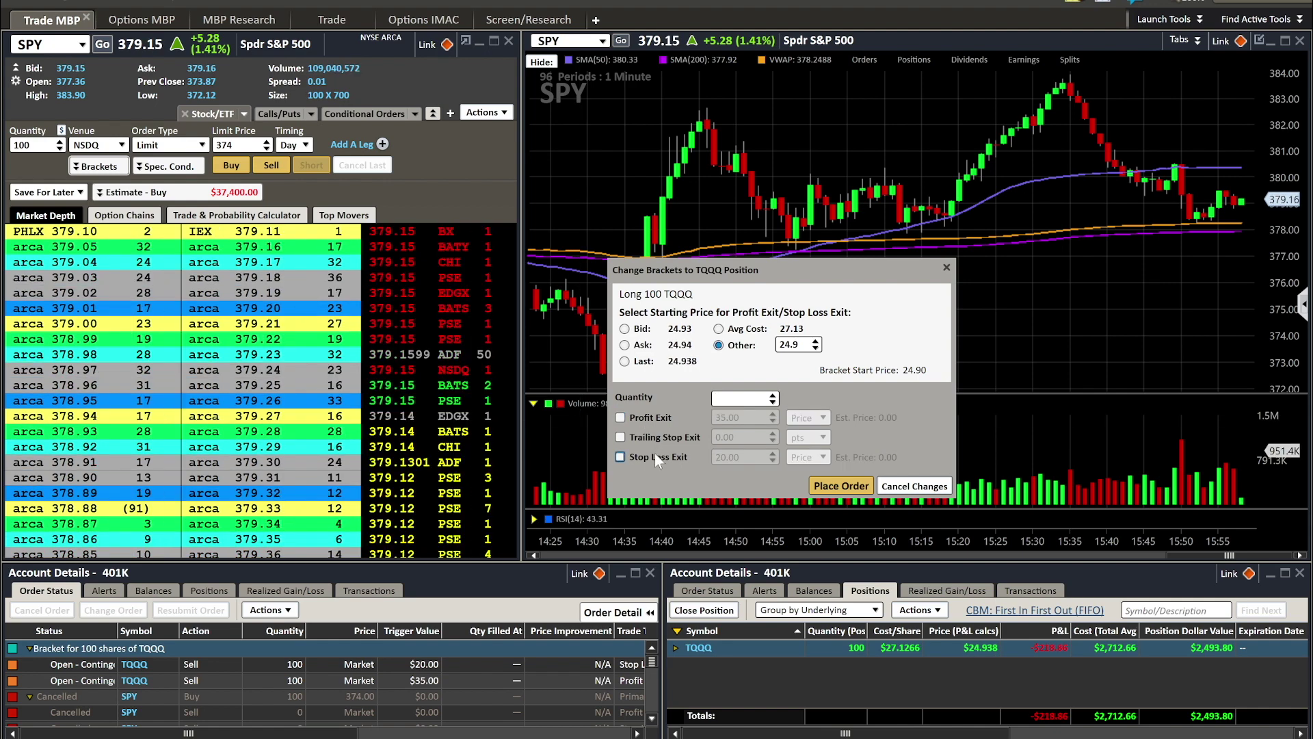
click(840, 485)
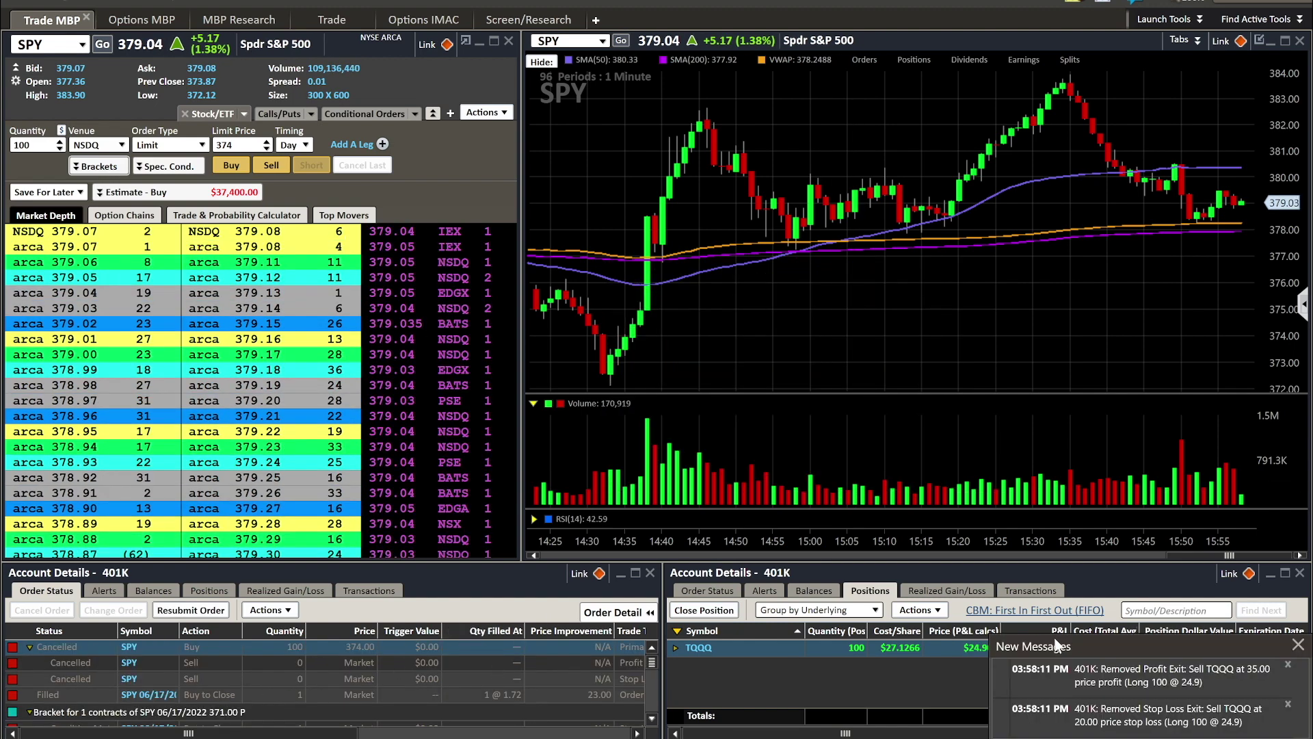
click(1297, 646)
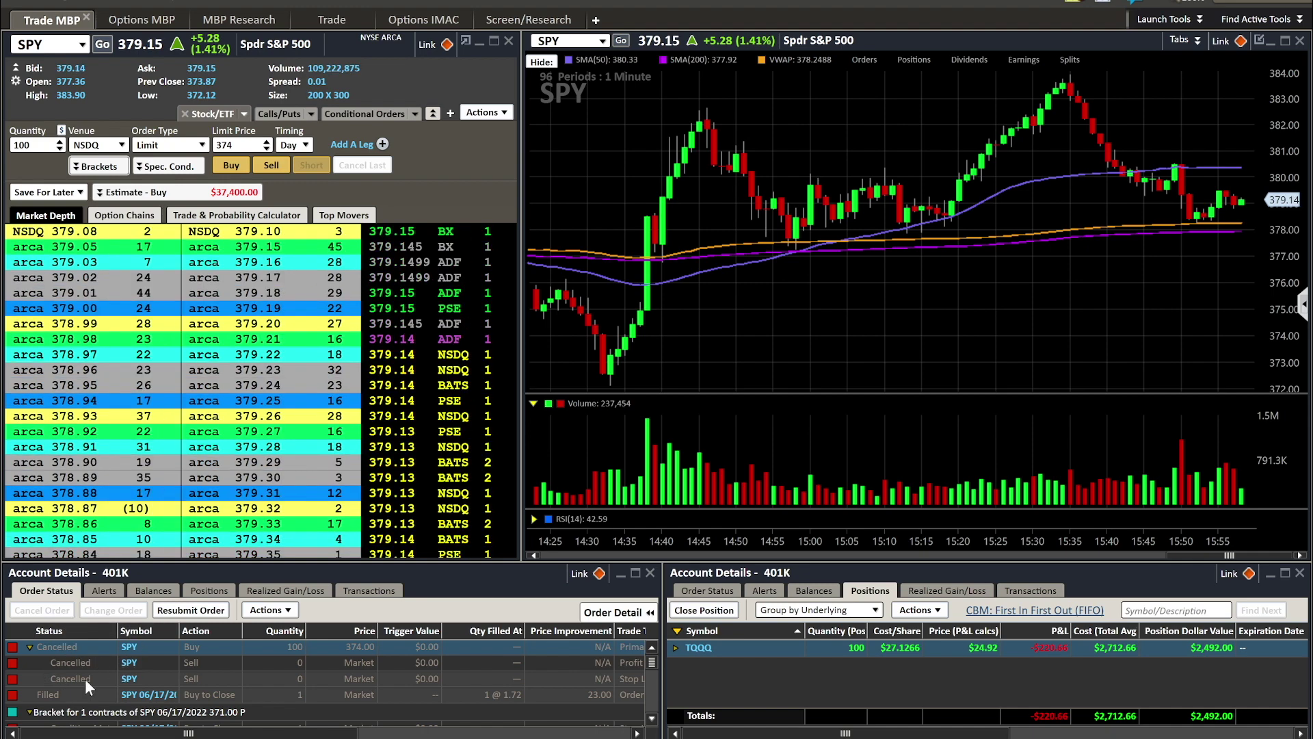